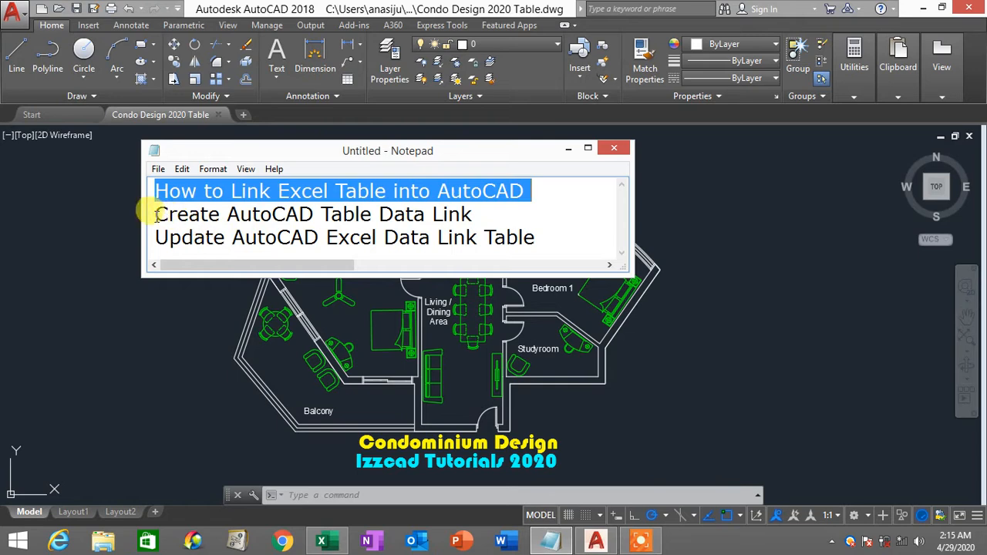
- Review the tutorial outline in Notepad, minimize that window, and bring the condominium floor plan with free space beside it into view
left_click_drag(155, 214, 497, 216)
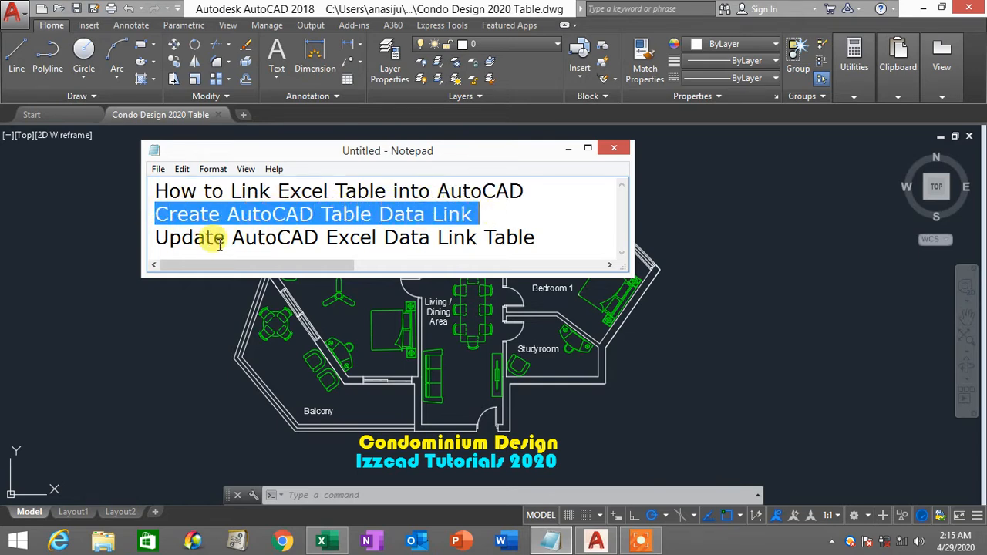
left_click_drag(155, 237, 545, 242)
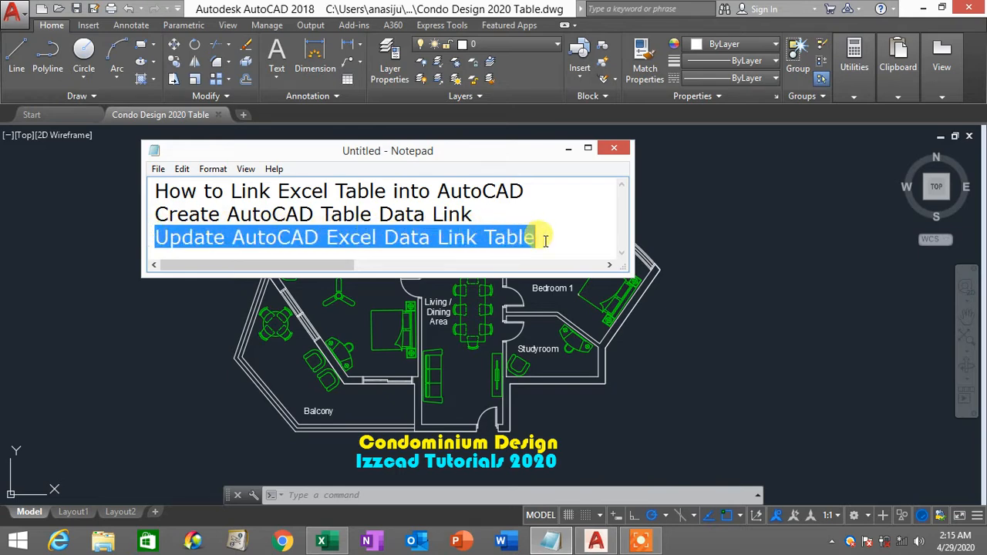
left_click(568, 152)
middle_click_drag(364, 172, 313, 149)
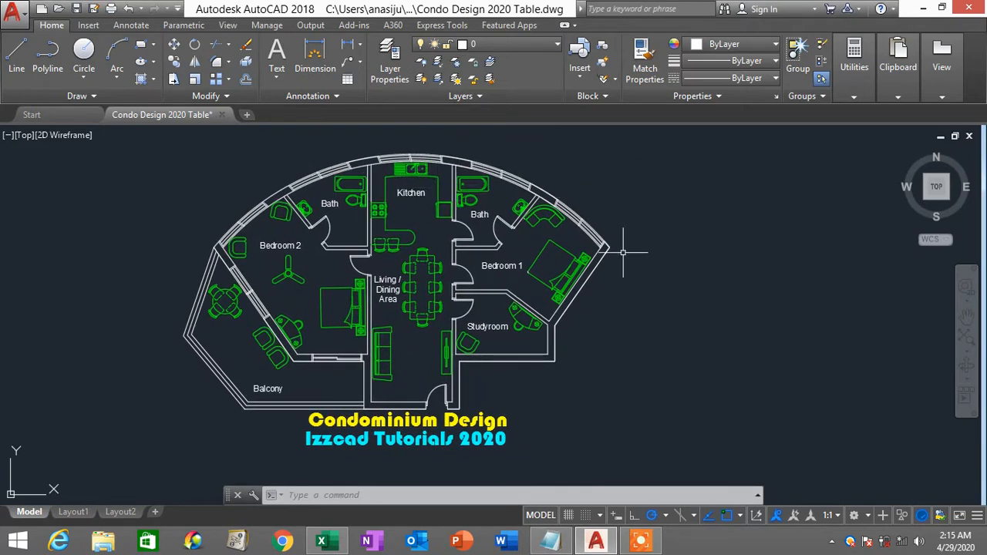
middle_click_drag(605, 250, 535, 262)
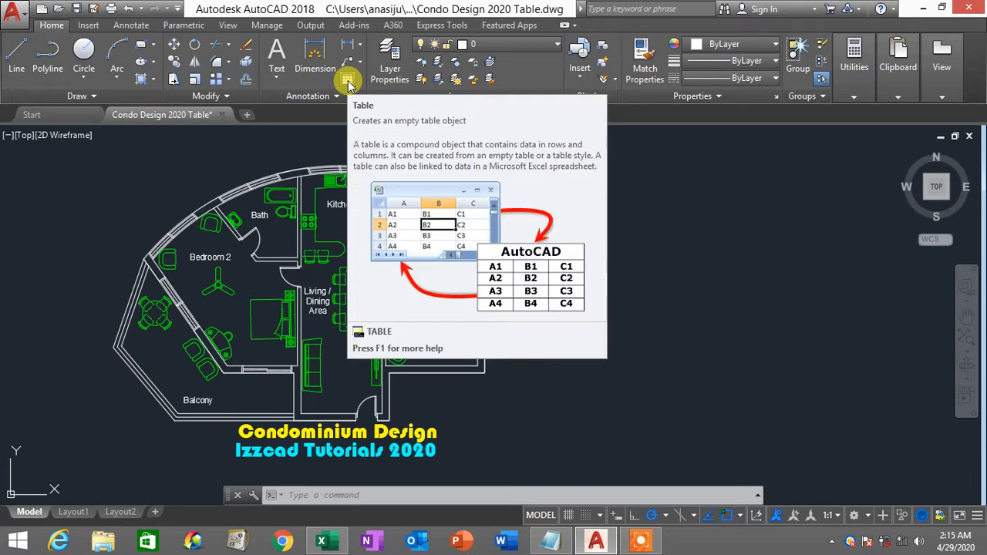
- Switch to Excel to examine the furniture table in the FLCondo workbook, return to AutoCAD and dismiss the Insert Table dialog
left_click(348, 82)
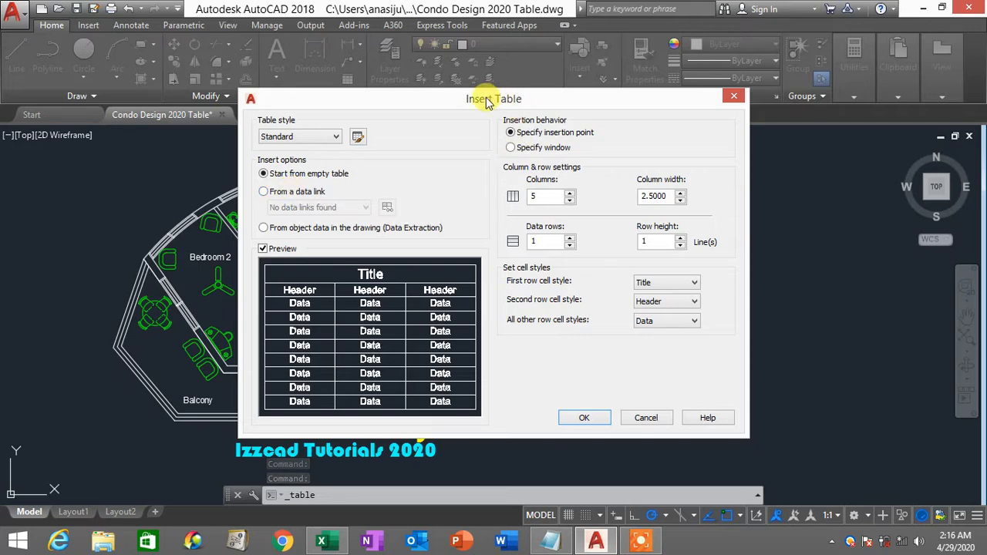
left_click_drag(487, 103, 568, 109)
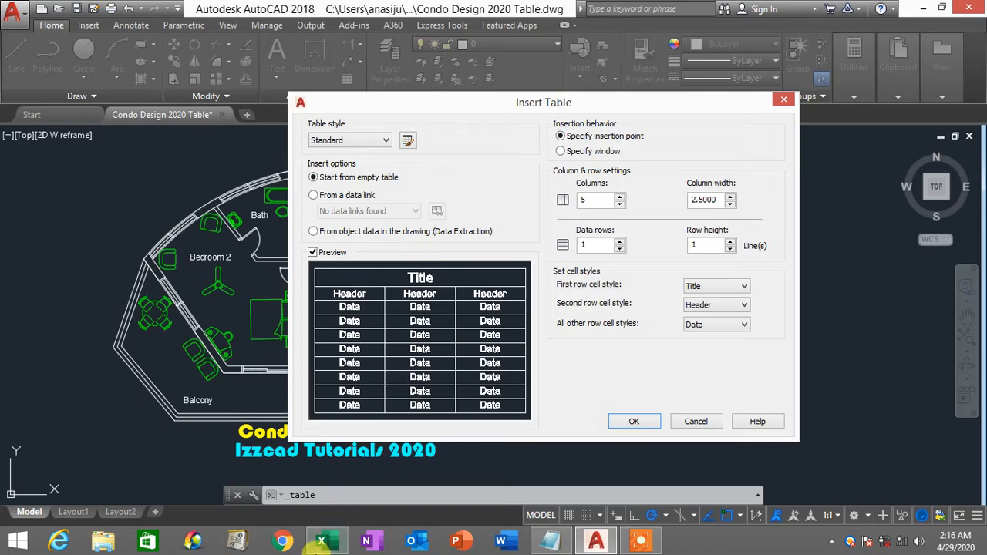
left_click(322, 542)
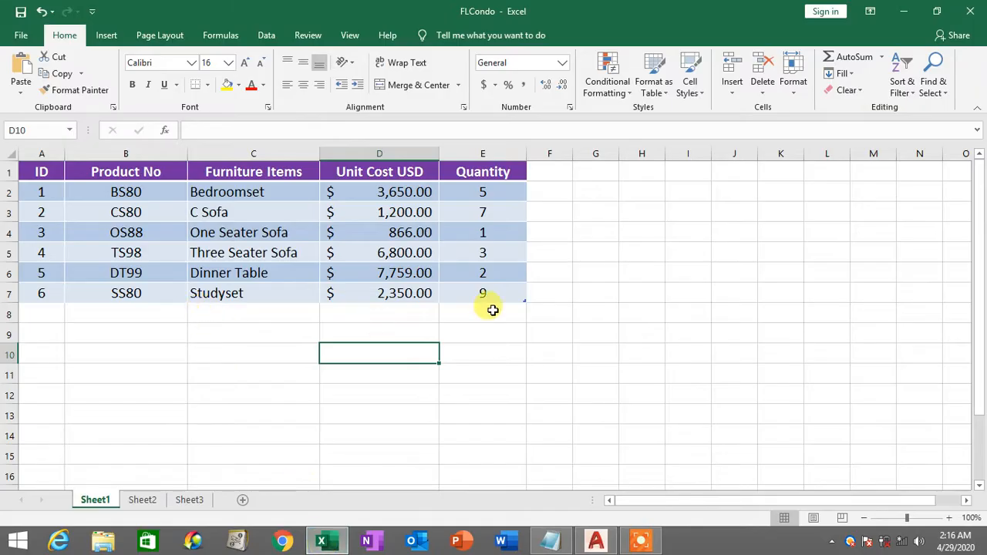
left_click_drag(549, 312, 27, 162)
left_click_drag(653, 332, 20, 162)
left_click(643, 340)
left_click_drag(540, 308, 36, 172)
left_click(675, 311)
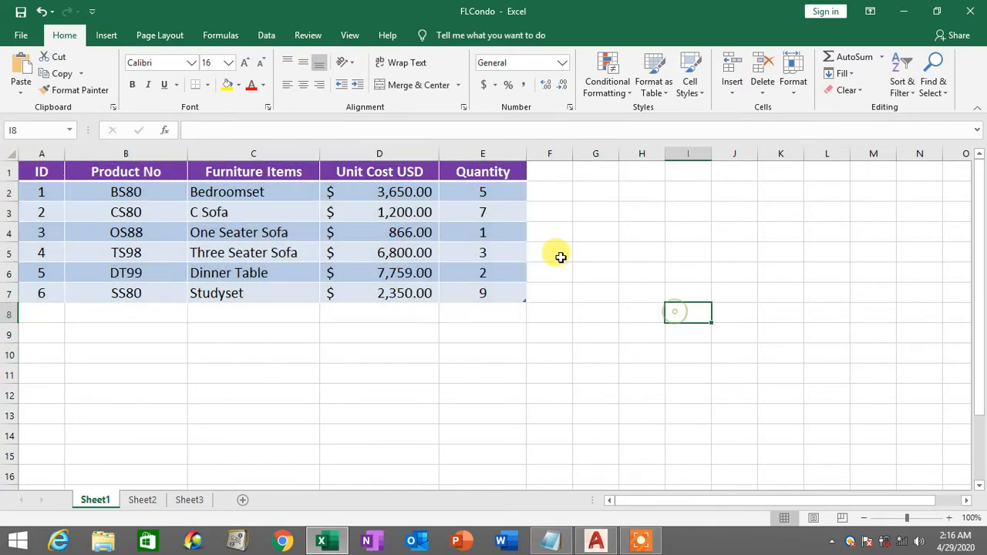
left_click_drag(553, 294, 33, 165)
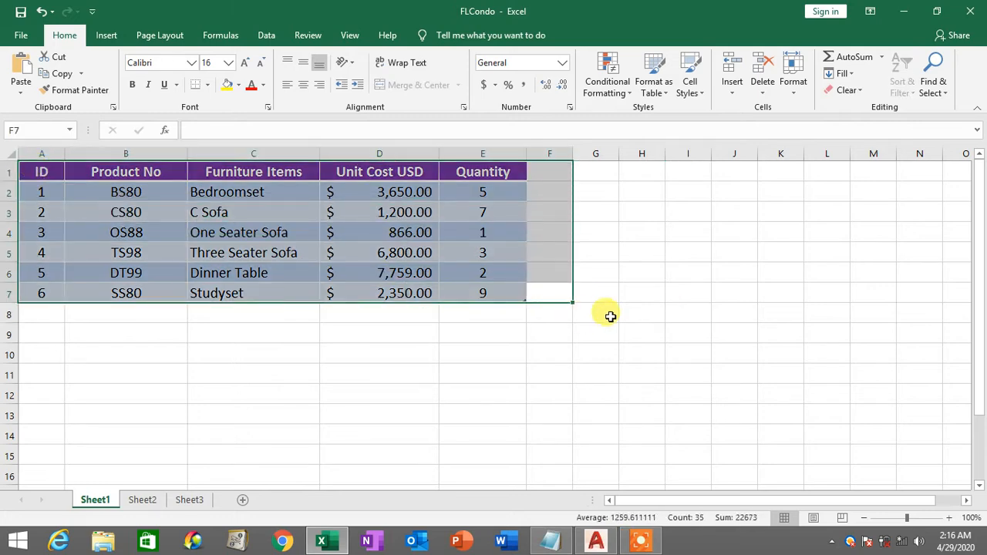
left_click_drag(582, 292, 21, 164)
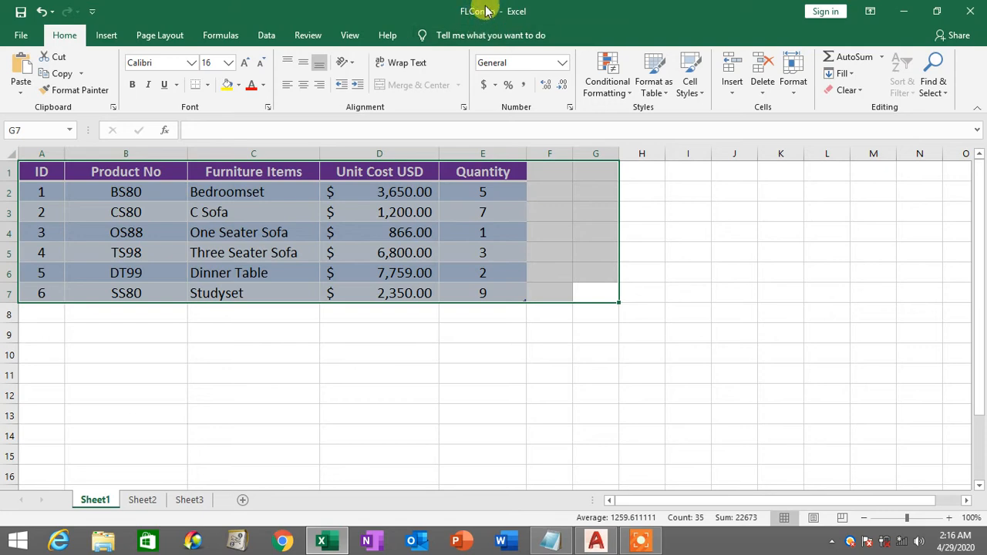
left_click(595, 540)
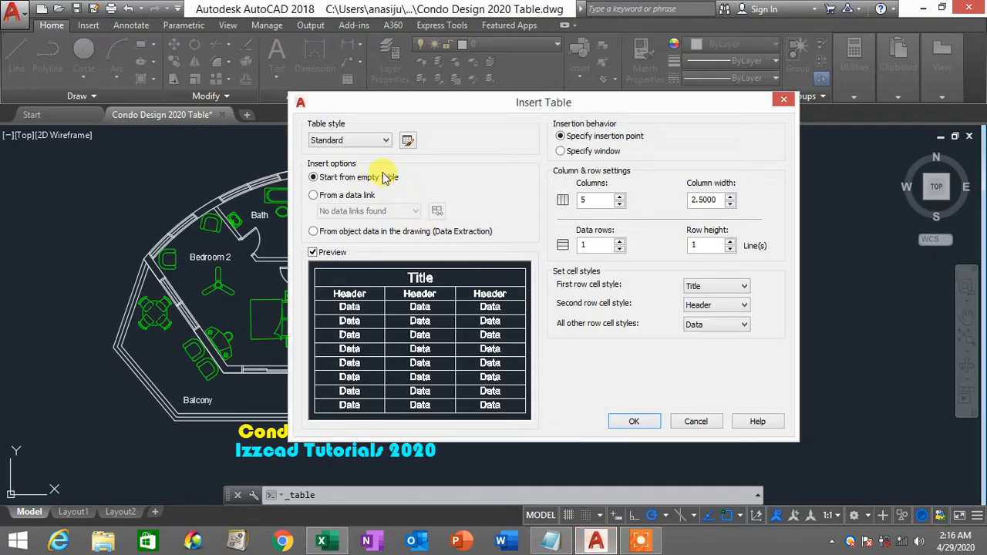
left_click(702, 422)
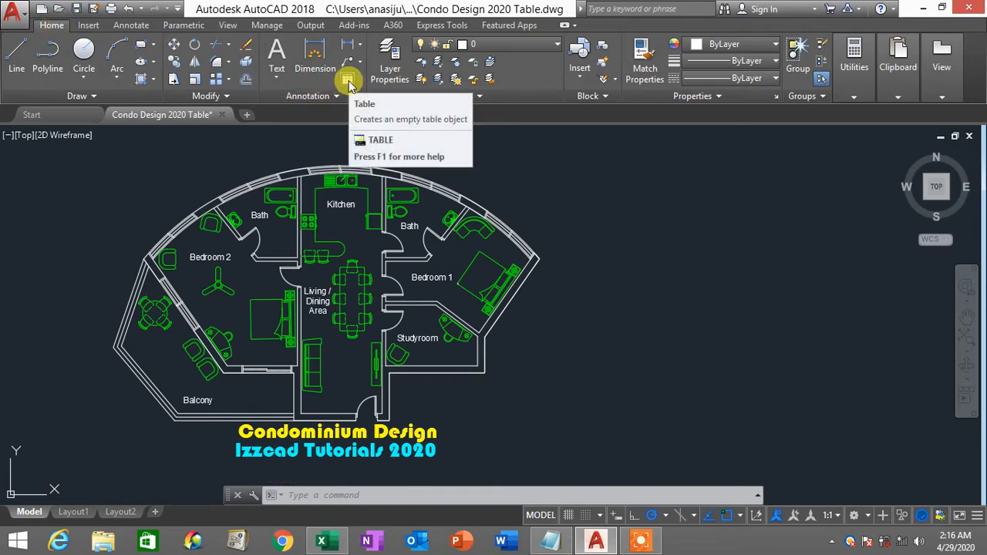
- Start inserting a table from a data link and create a new Excel data link named FLCondo
left_click(348, 80)
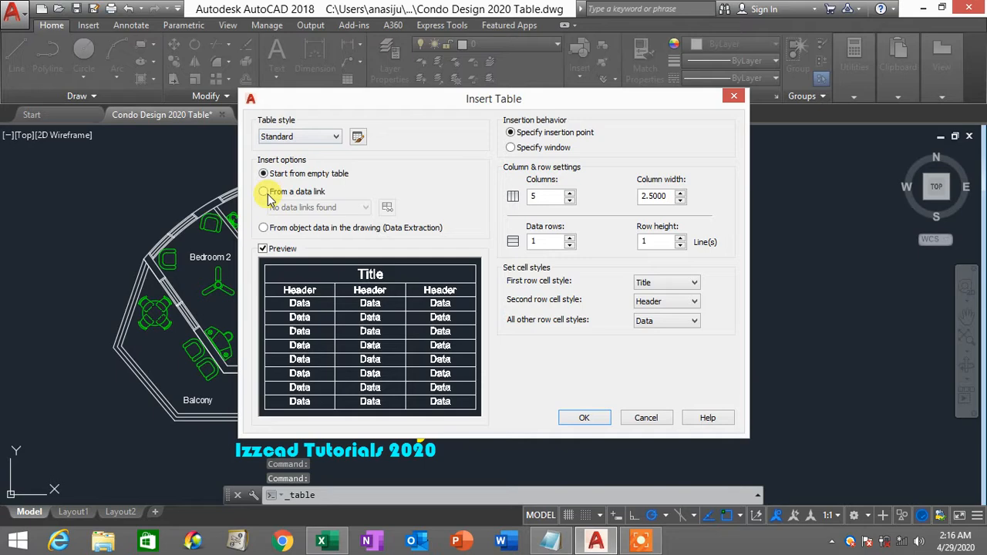
left_click(268, 194)
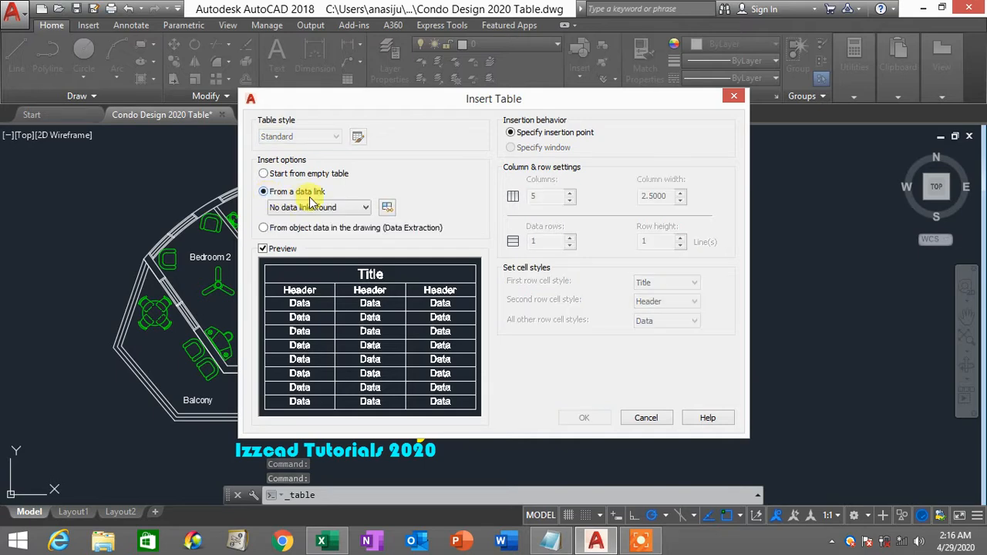
left_click(388, 208)
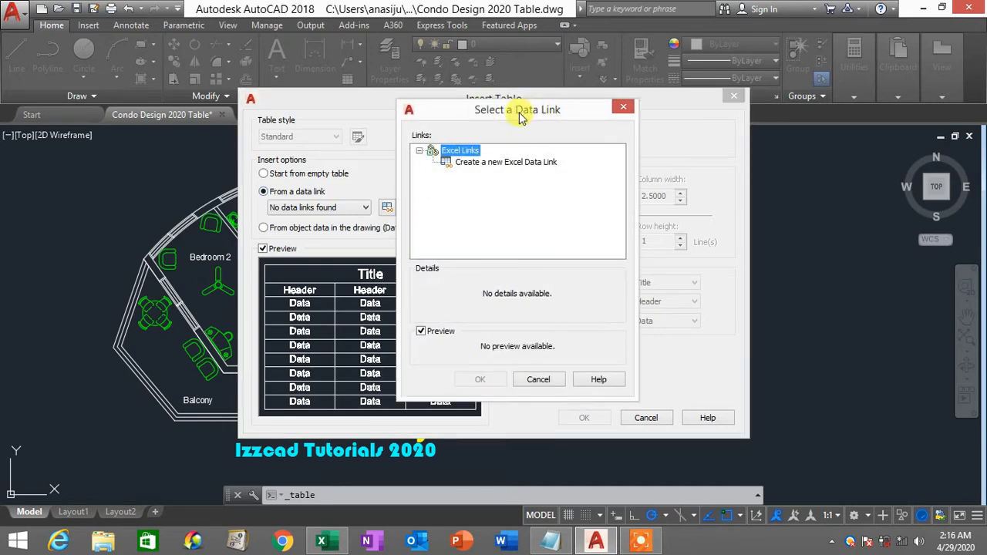
left_click(481, 164)
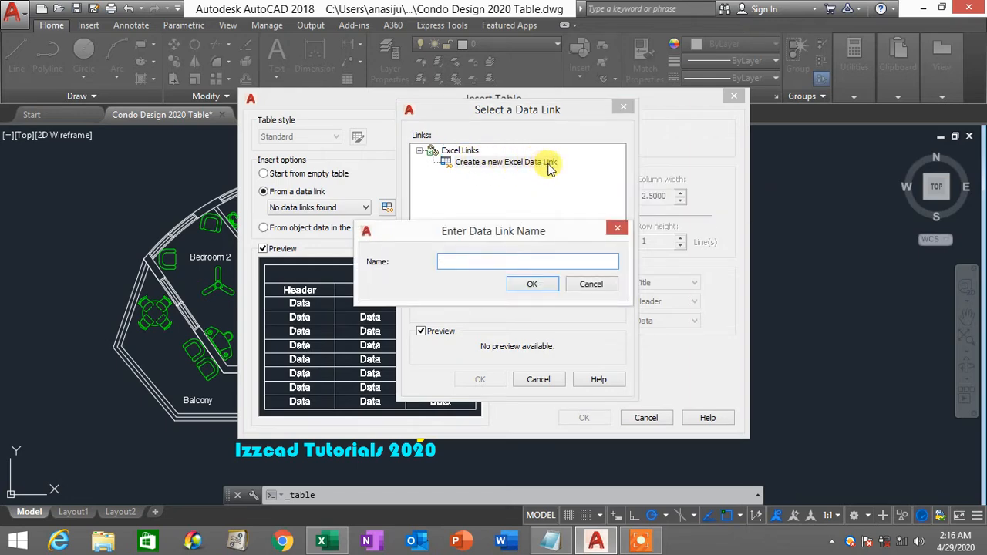
type("FLCondo")
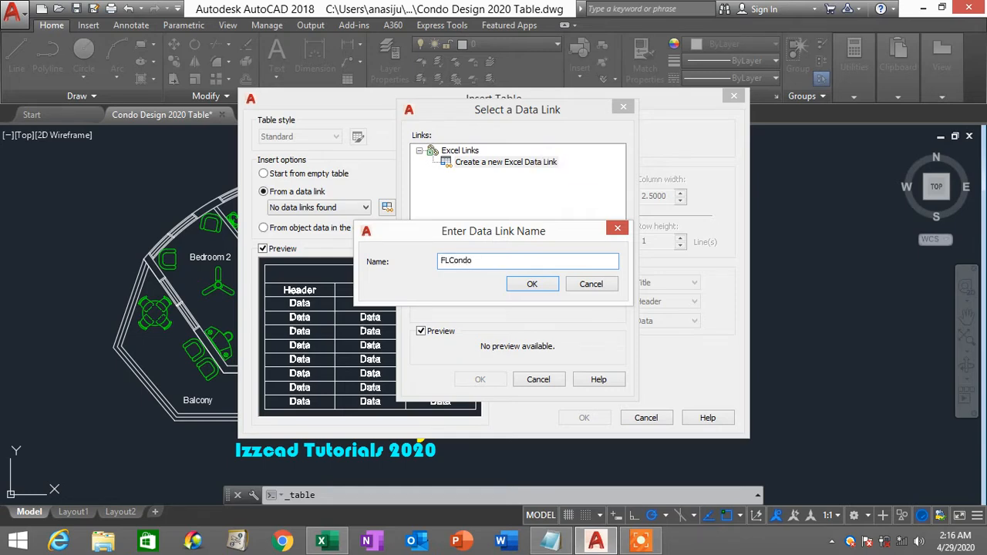
left_click_drag(479, 260, 409, 262)
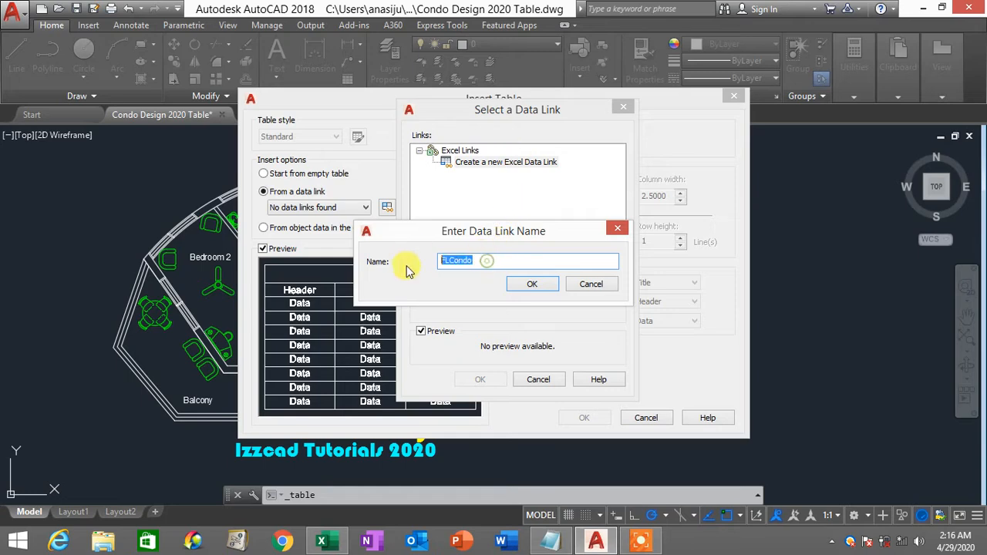
left_click(540, 291)
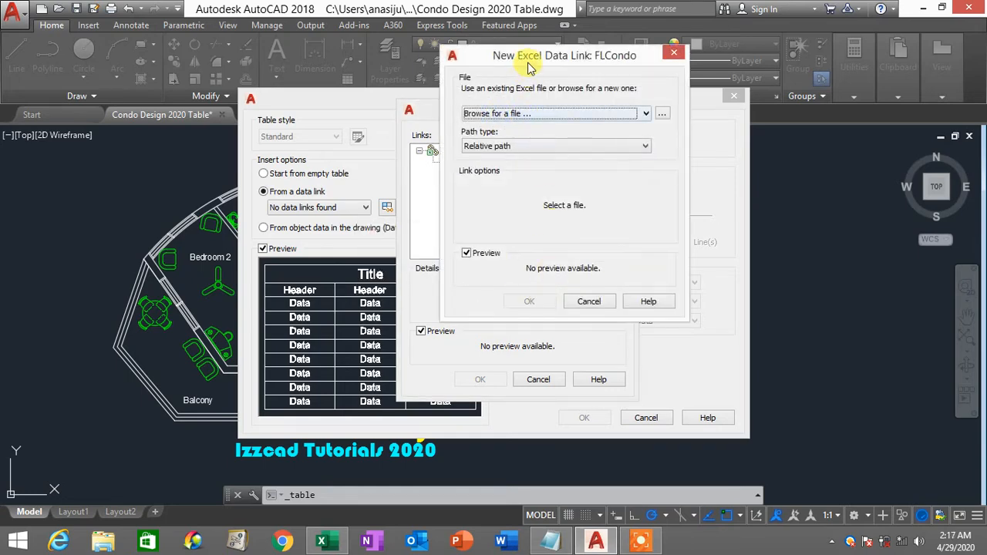
- Attach the FLCondo.xlsx workbook from the Desktop to the data link, linking the entire Sheet1, and choose this link for the table
left_click_drag(545, 54, 528, 59)
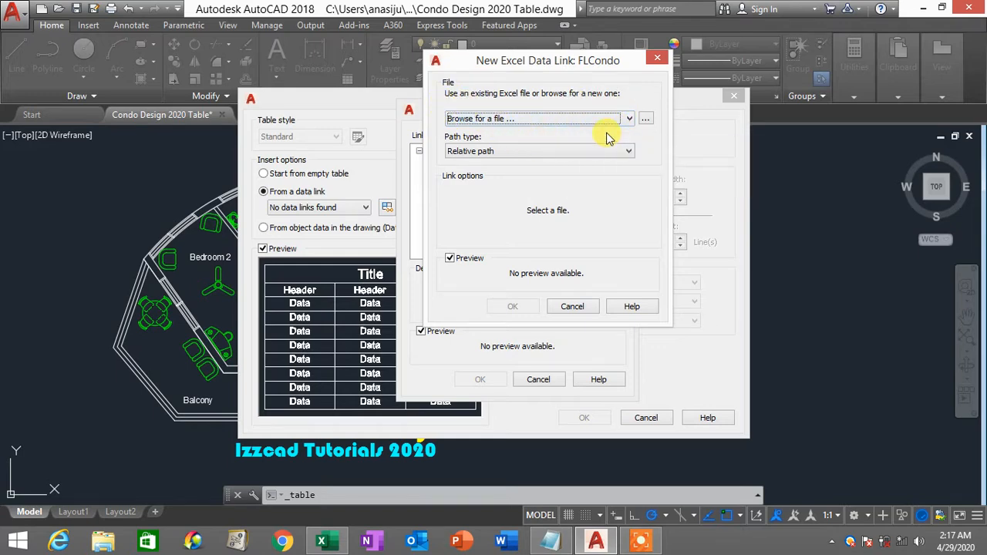
left_click(646, 120)
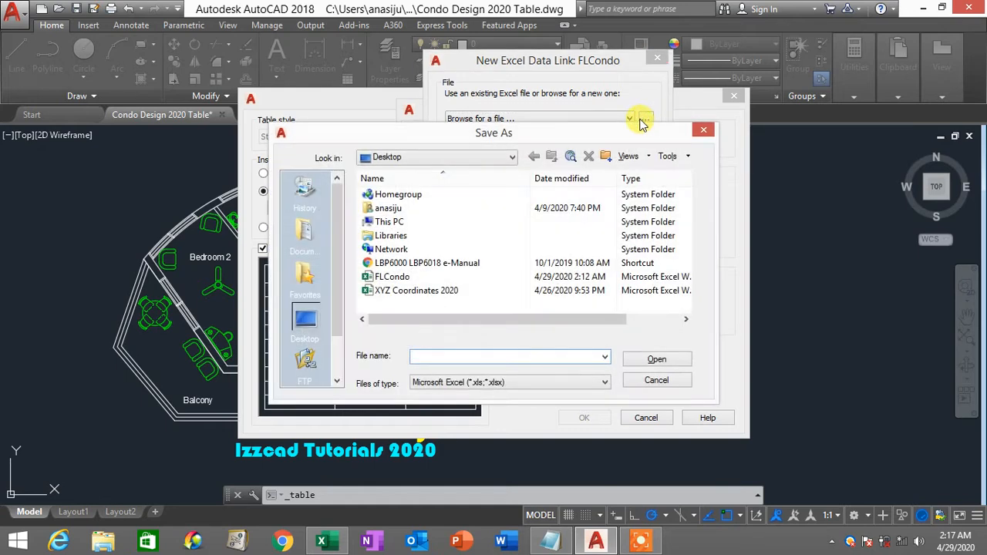
left_click(389, 279)
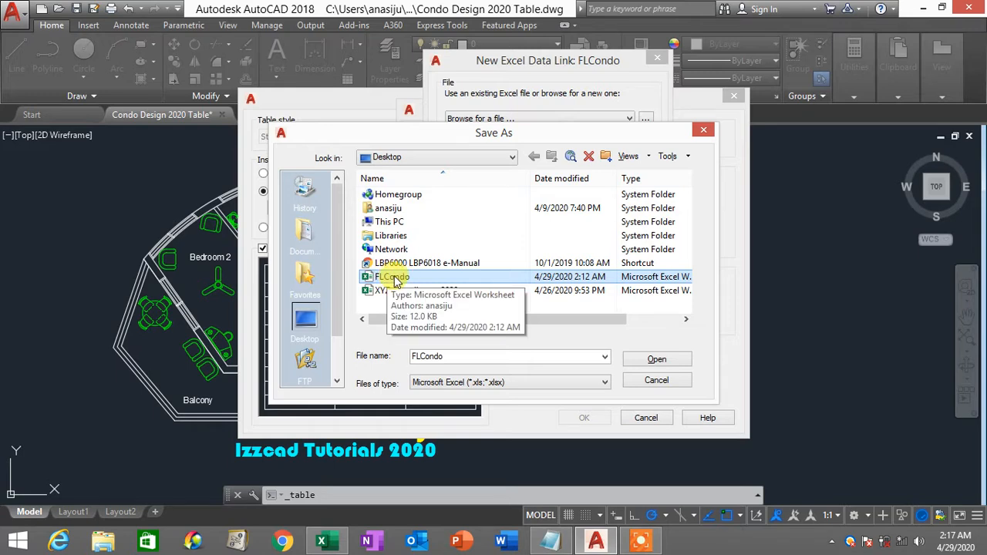
double_click(398, 279)
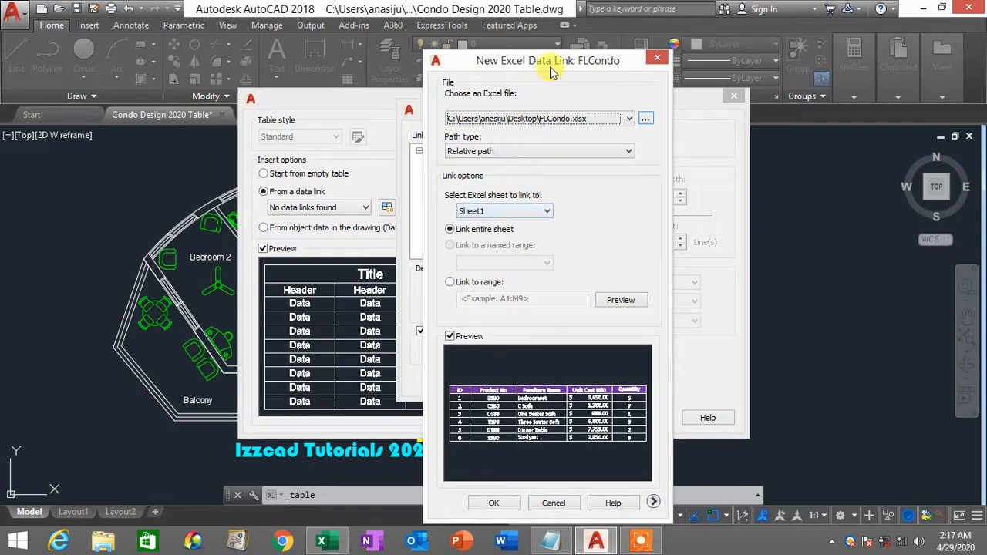
left_click_drag(557, 65, 567, 56)
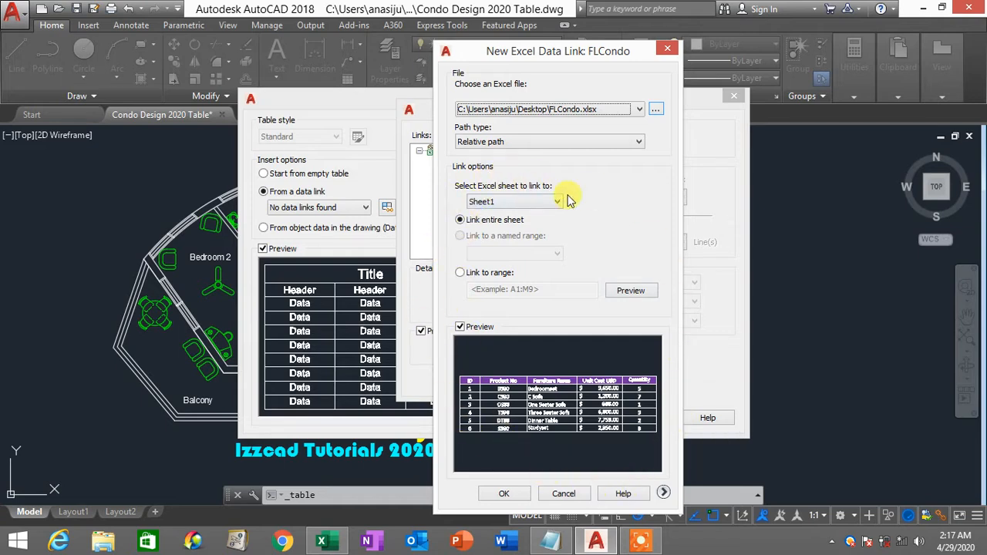
left_click(505, 494)
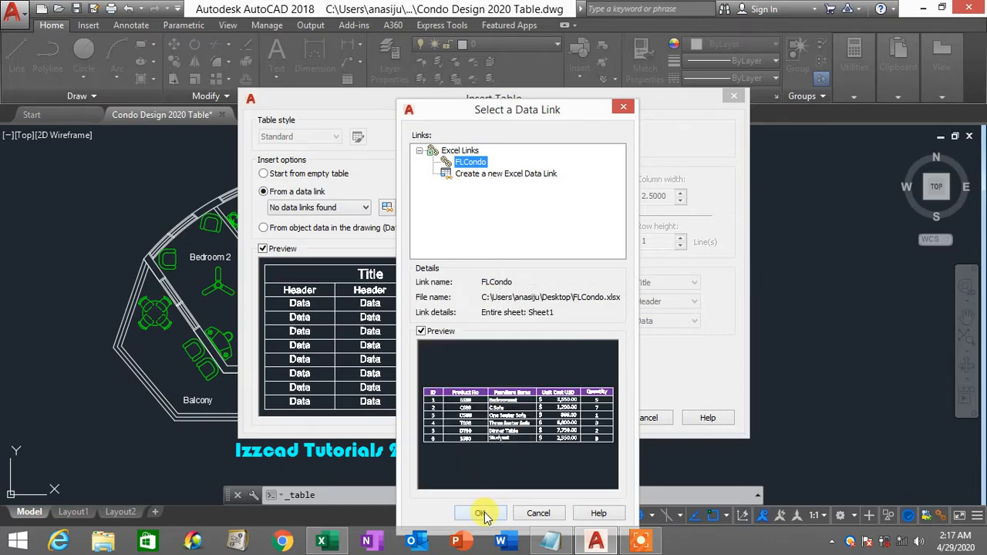
left_click(481, 514)
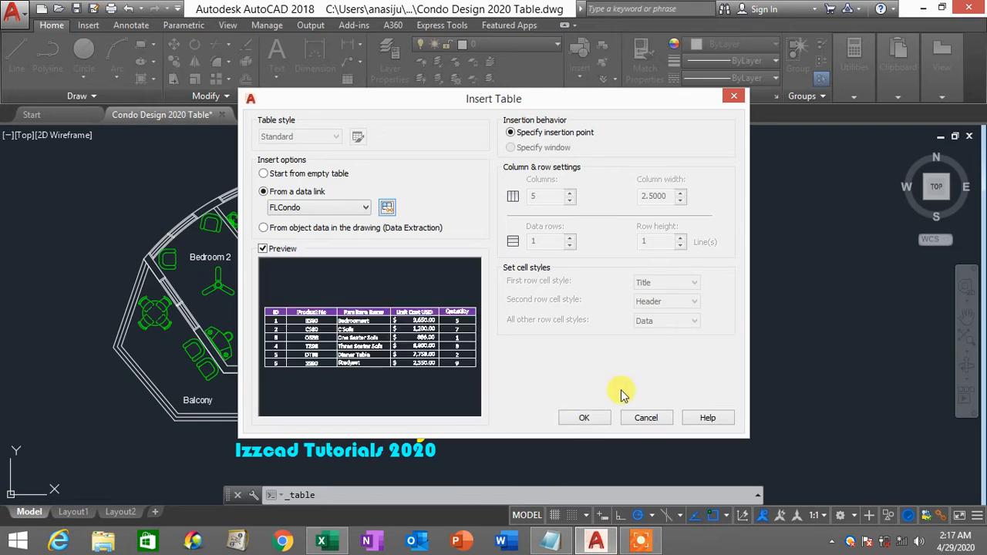
- Place the linked furniture table in the empty space beside Bedroom 1 and check its size against the floor plan
left_click(584, 418)
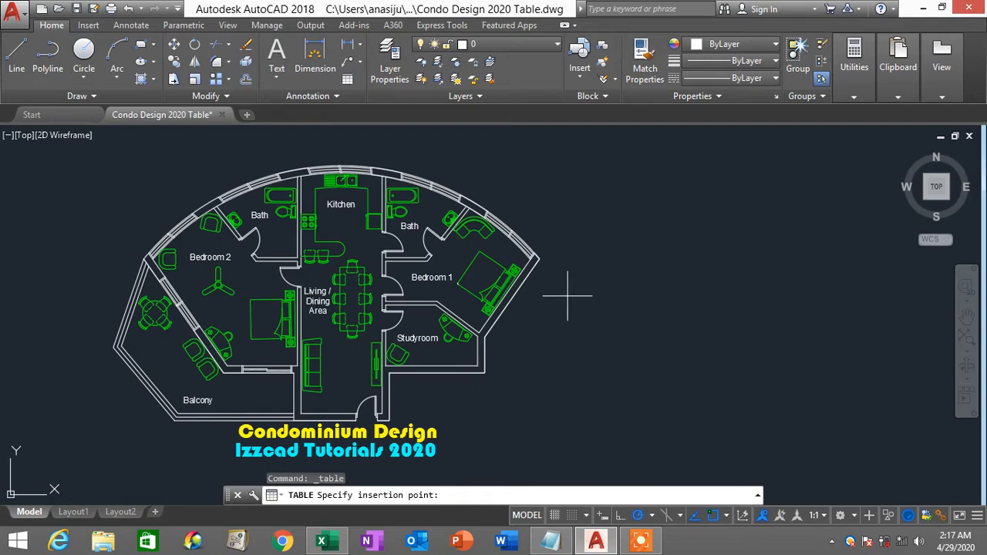
scroll(567, 286, "up", 5)
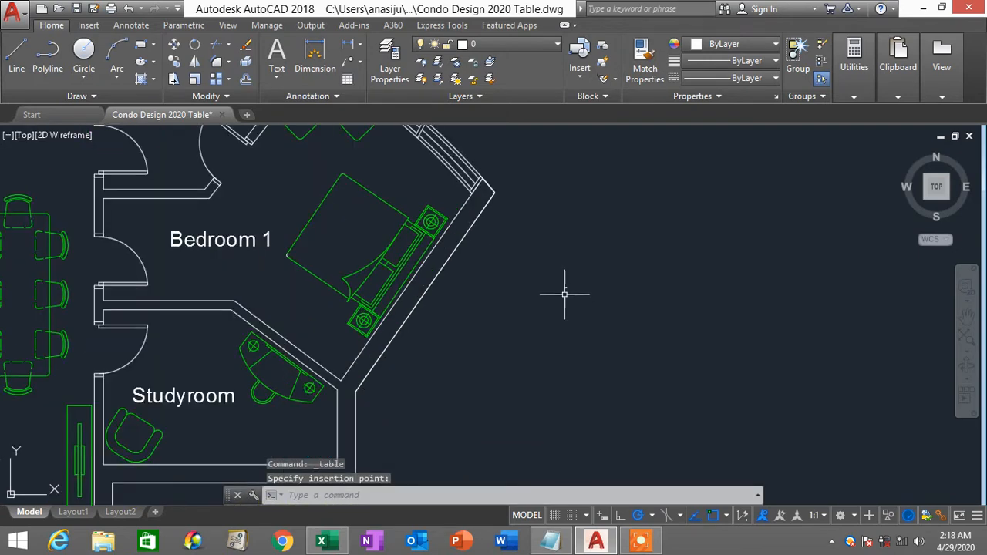
scroll(567, 286, "up", 8)
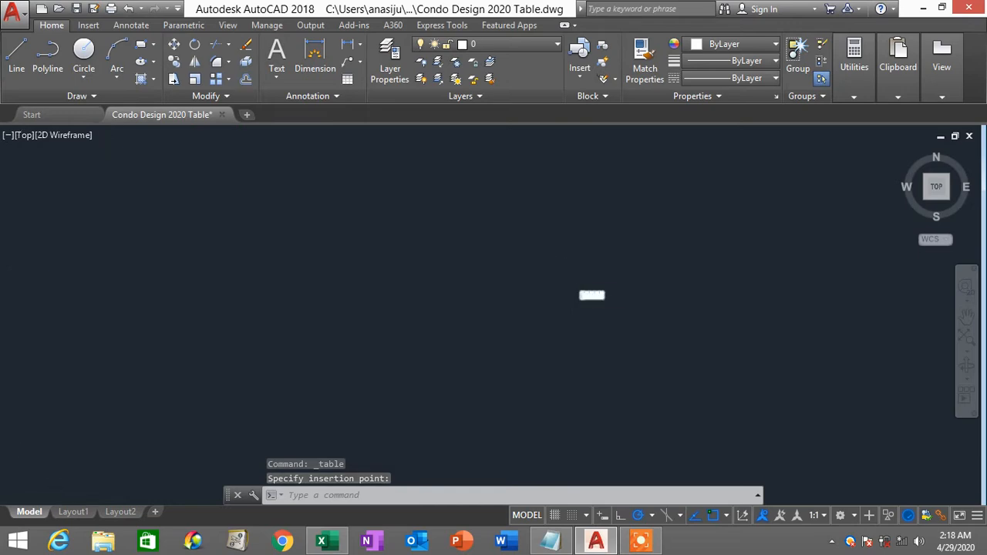
scroll(590, 287, "up", 1)
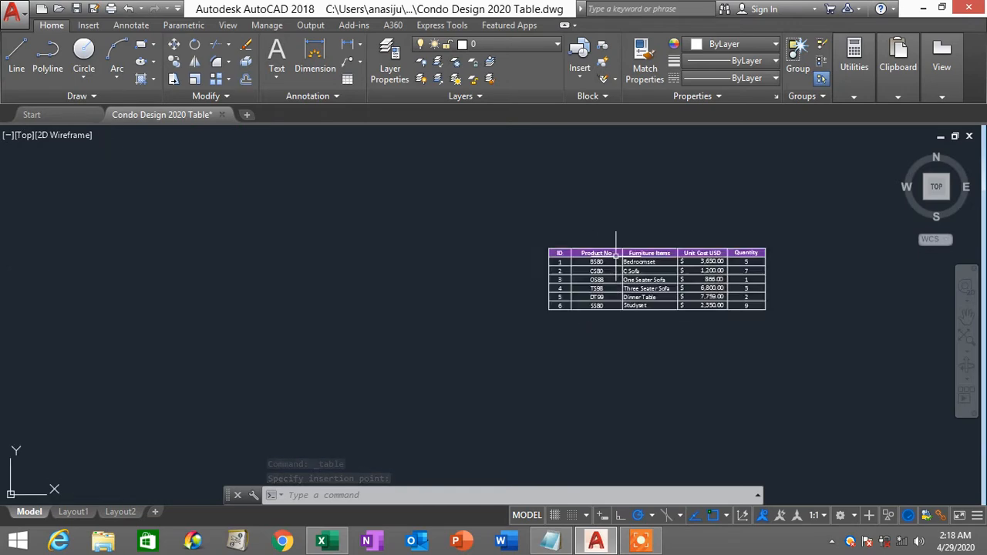
scroll(617, 254, "up", 2)
scroll(618, 254, "down", 8)
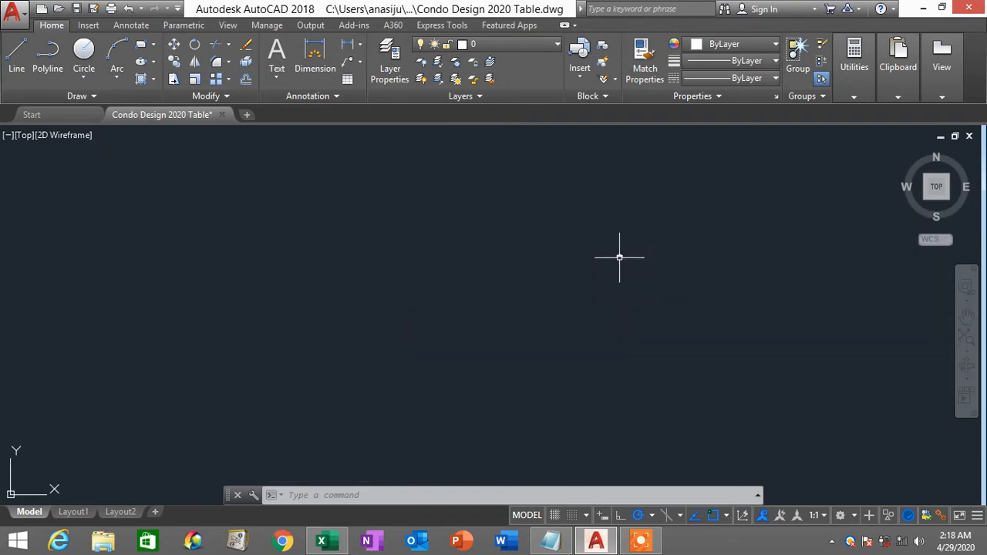
scroll(620, 260, "down", 5)
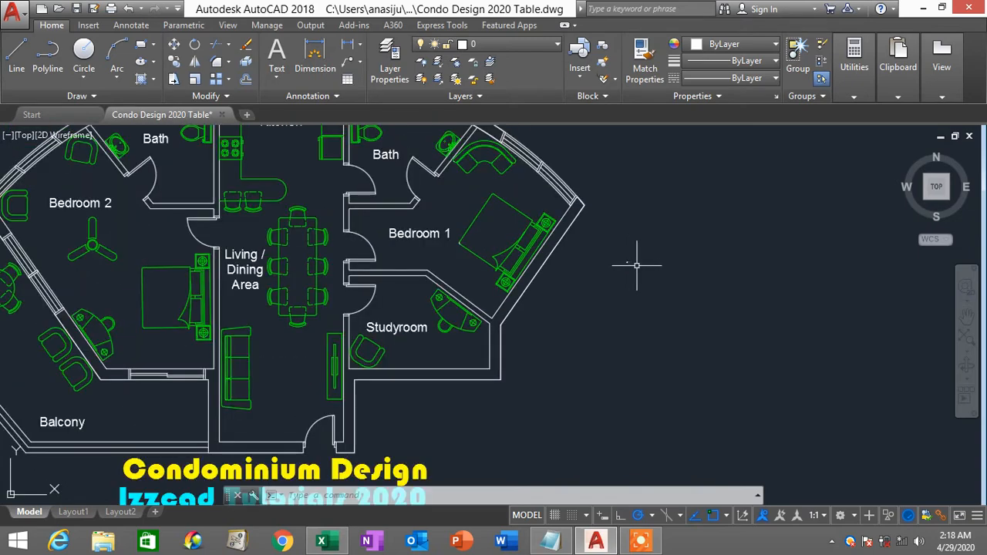
- Scale the linked furniture table by a factor of 1000 from its lower-left corner
scroll(637, 264, "up", 2)
scroll(502, 220, "up", 4)
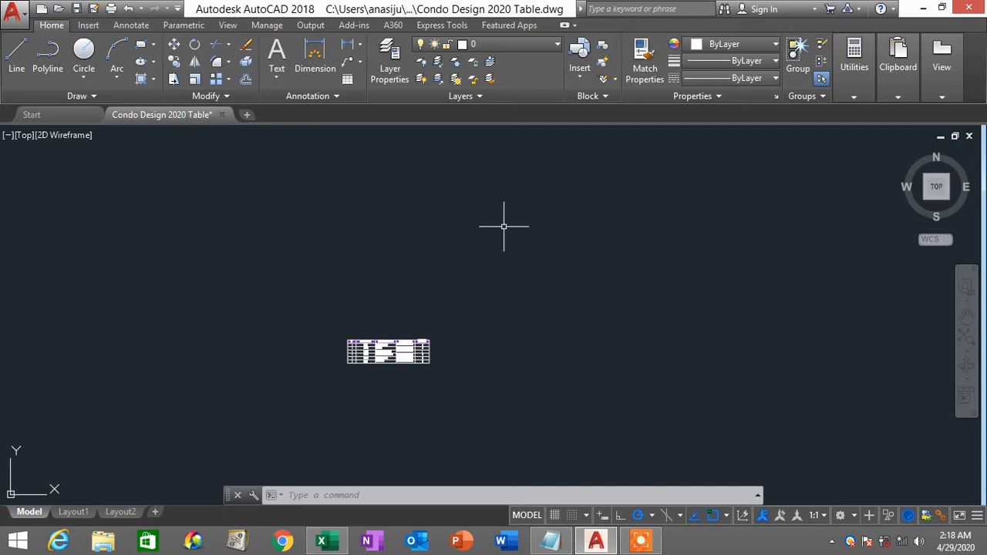
type("s")
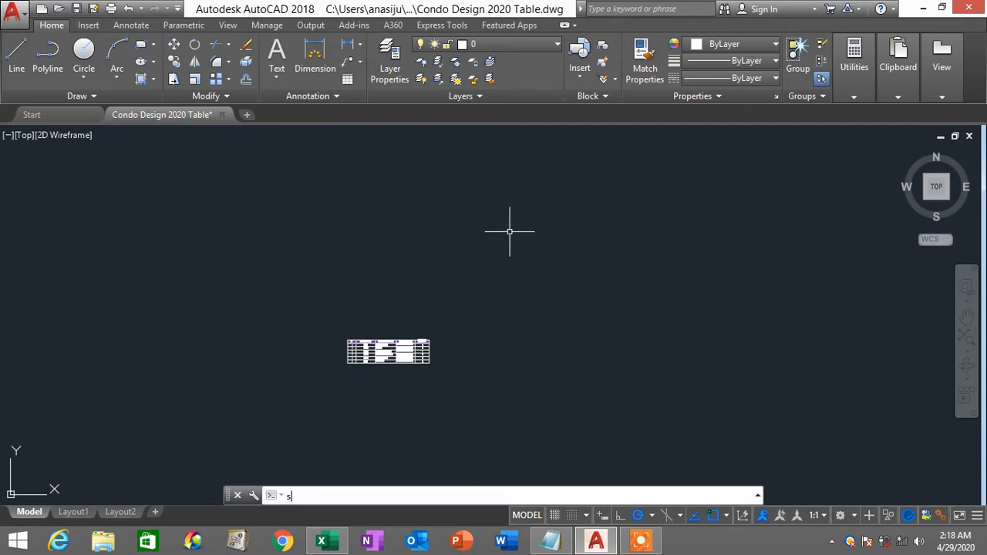
type("c")
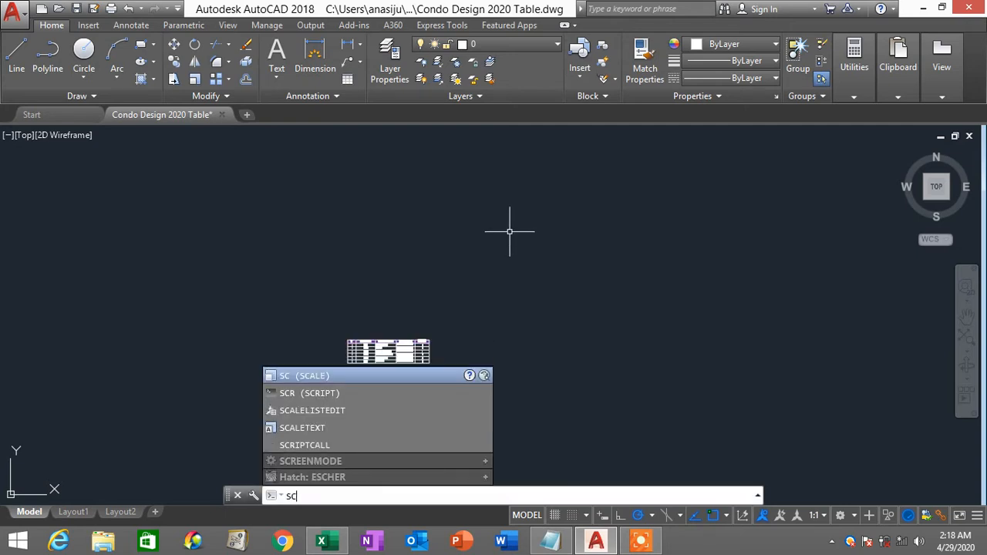
left_click(307, 378)
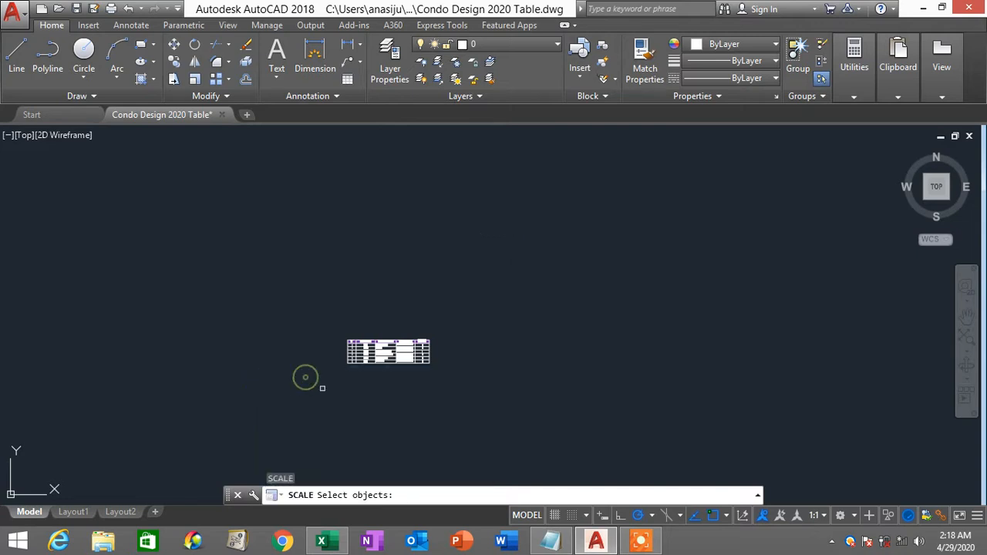
left_click(472, 396)
left_click(313, 309)
key("Return")
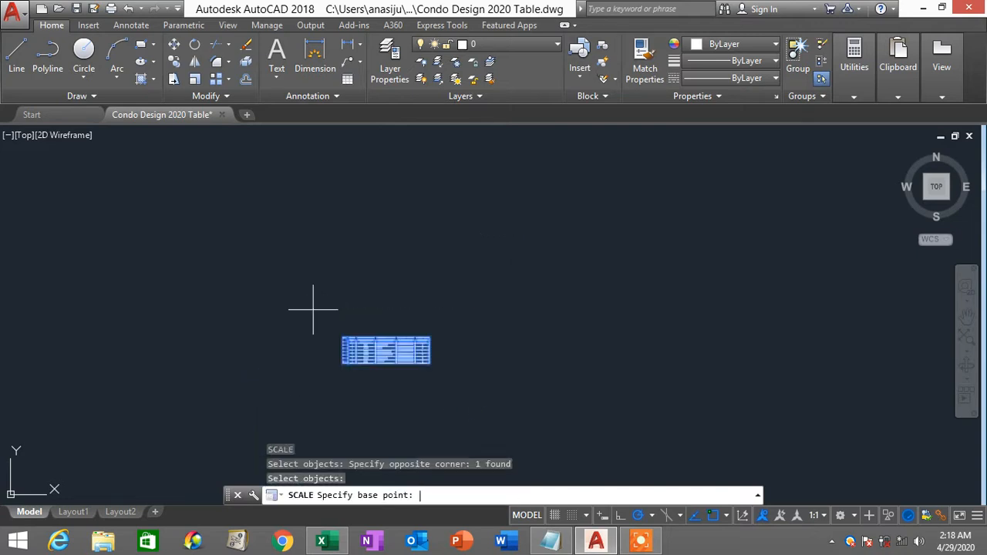
left_click(347, 363)
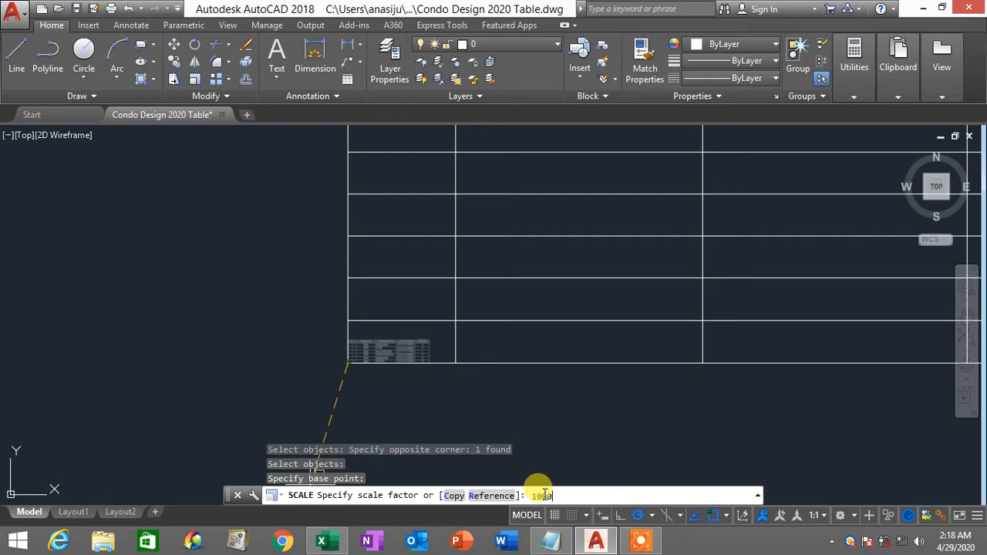
key("Return")
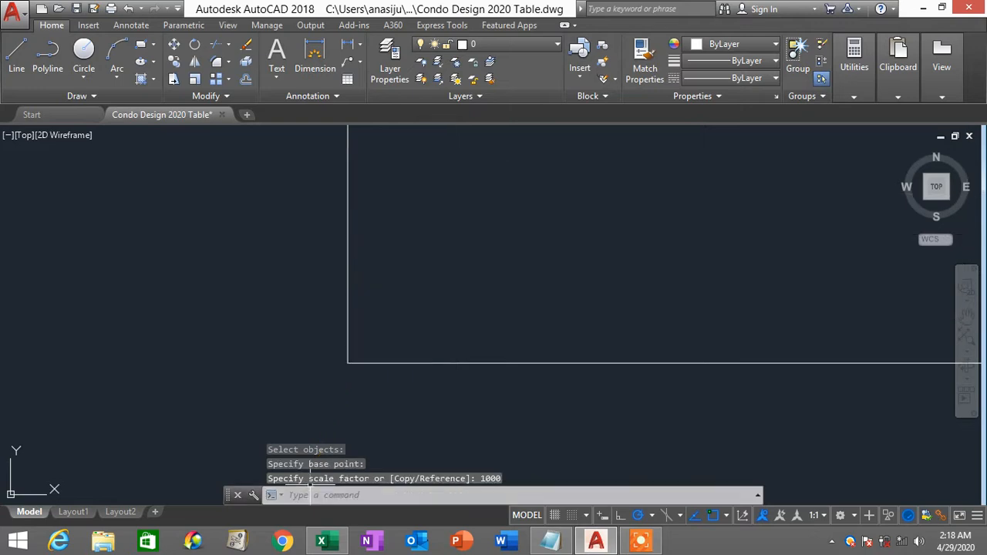
- Examine the scaled table beside Bedroom 1 and compare it with the source table in Excel, returning to AutoCAD
scroll(659, 360, "down", 3)
scroll(659, 360, "down", 5)
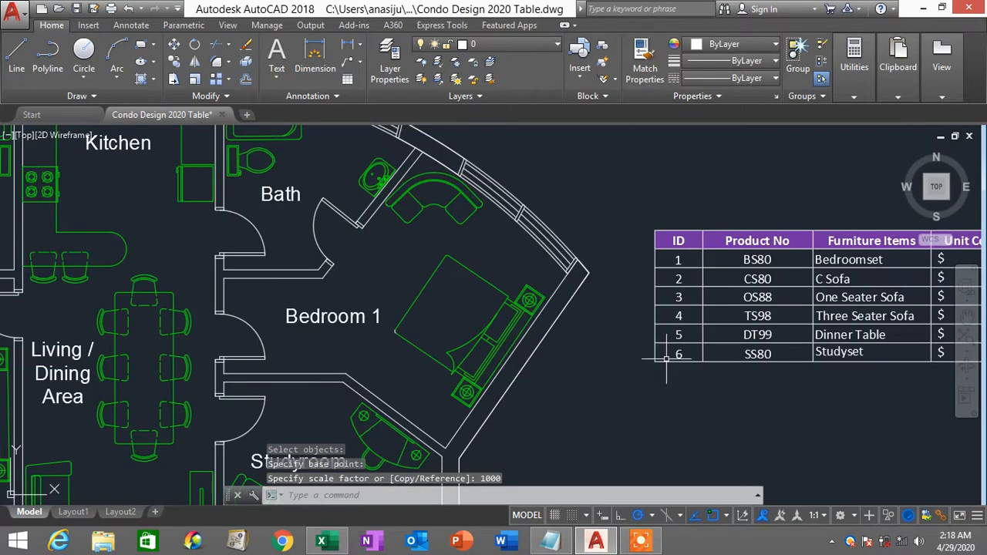
middle_click_drag(710, 335, 419, 330)
scroll(646, 332, "down", 3)
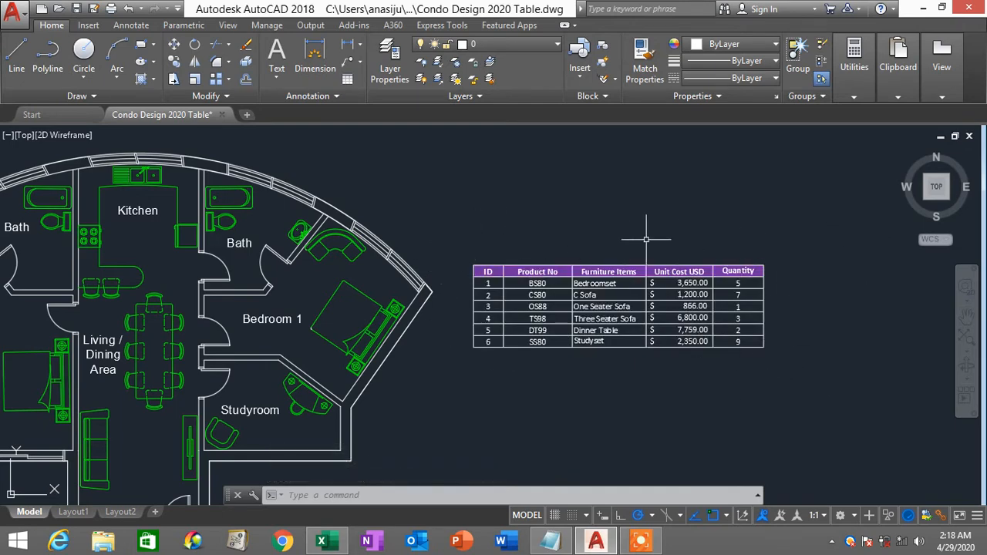
left_click(321, 542)
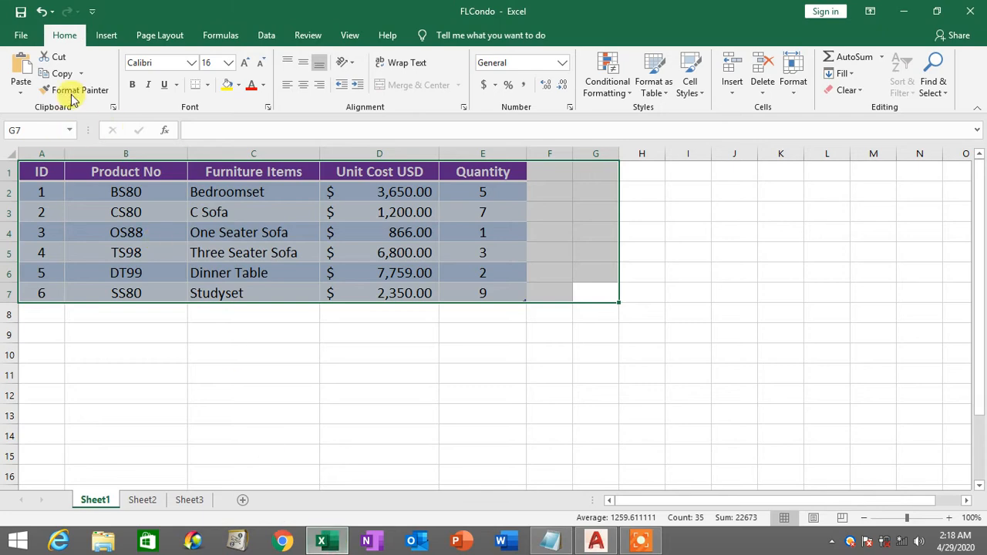
left_click(503, 336)
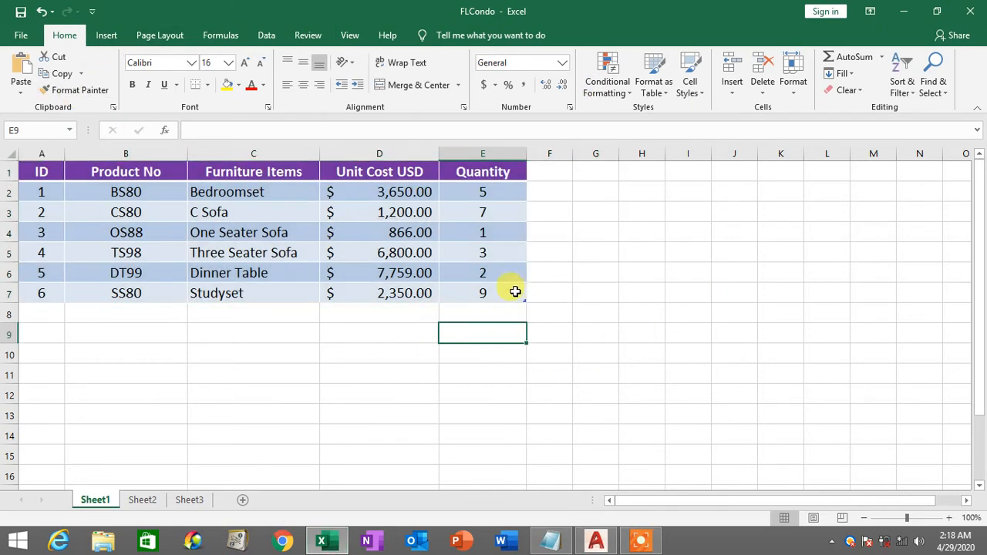
left_click_drag(515, 292, 23, 173)
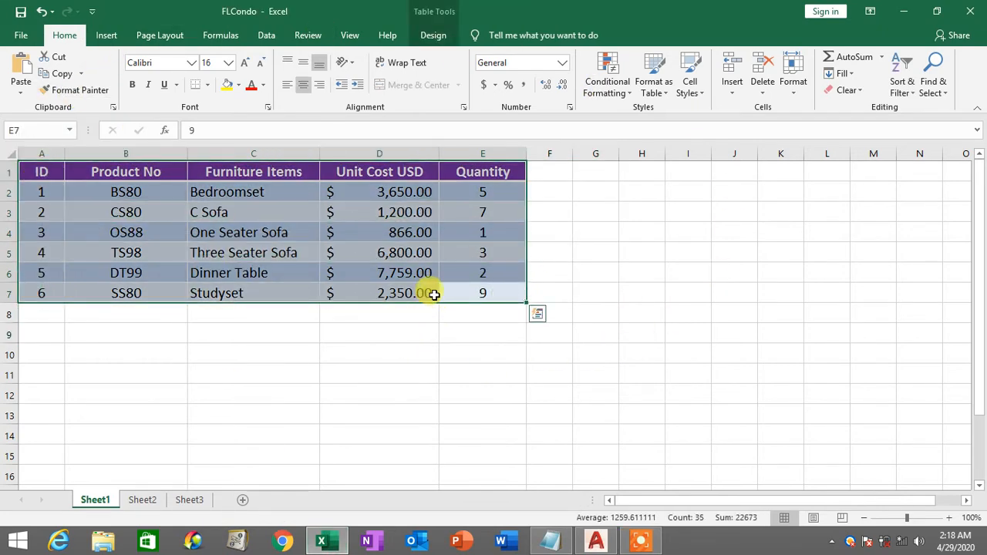
left_click(435, 294)
left_click(596, 542)
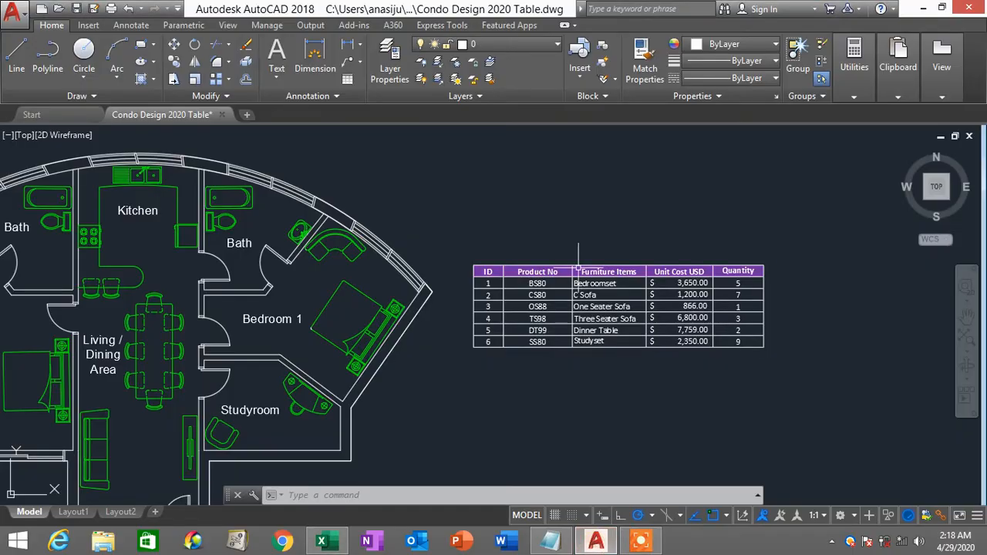
scroll(586, 265, "up", 1)
middle_click_drag(714, 315, 637, 271)
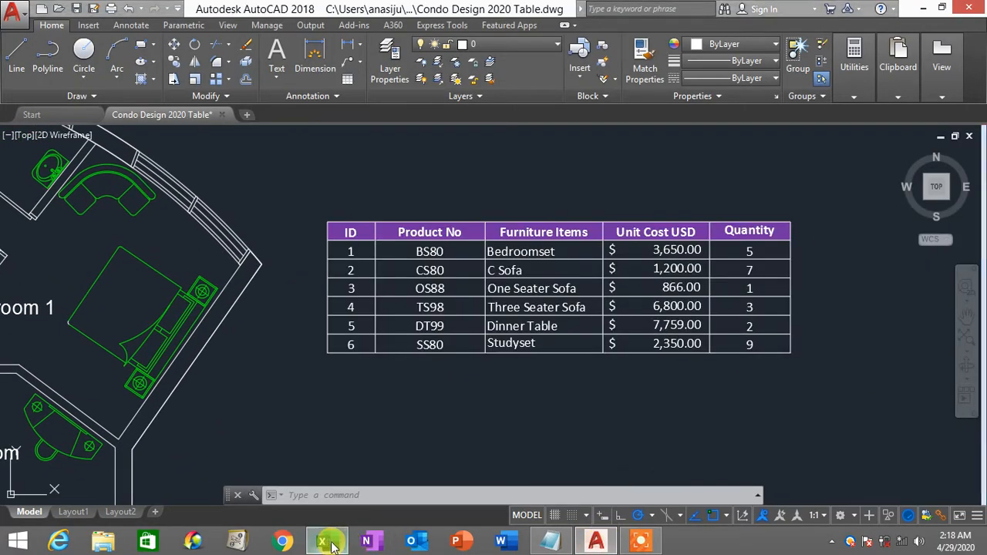
- Switch to Excel and review the product numbers and furniture items in the FLCondo source table
left_click(332, 545)
left_click(142, 187)
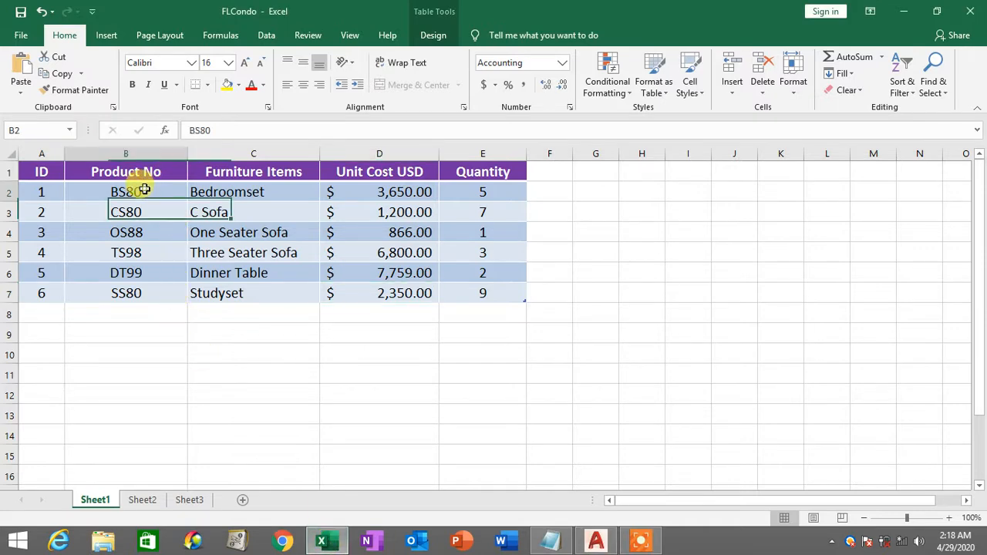
left_click(226, 190)
left_click(162, 204)
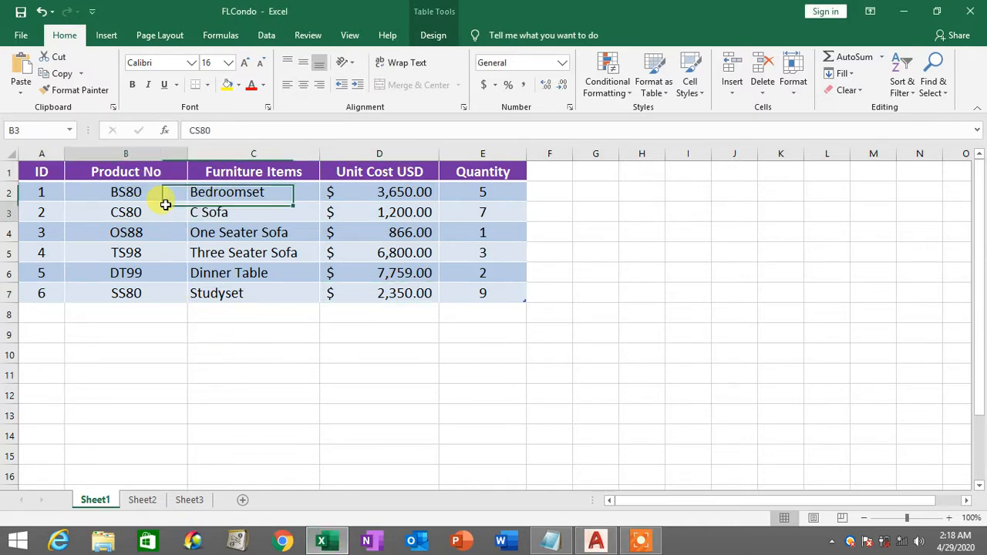
left_click(262, 193)
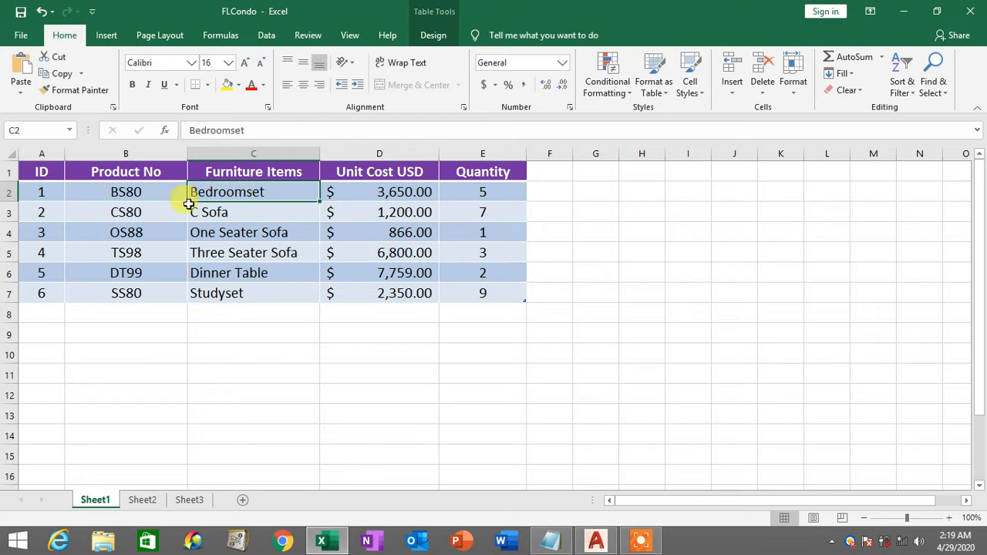
left_click(139, 196)
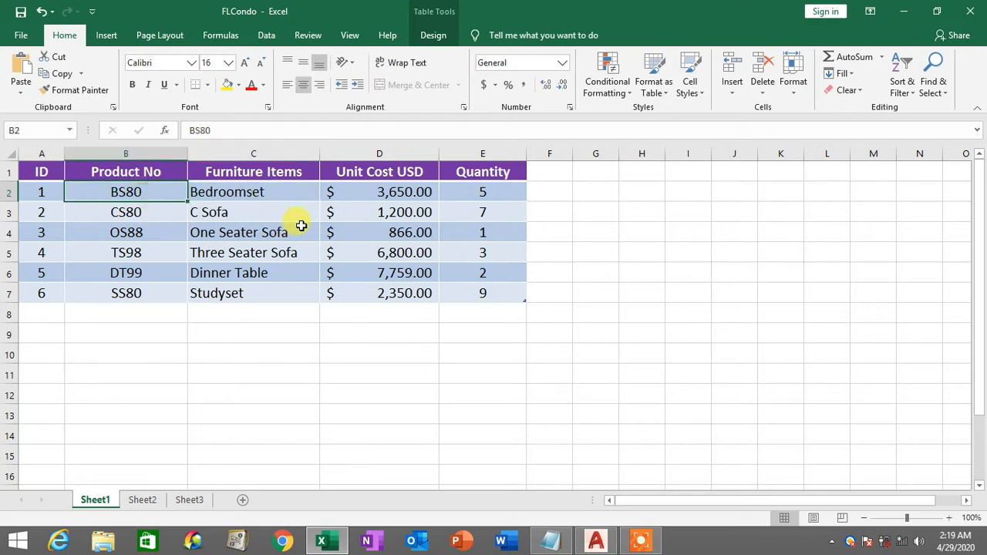
left_click(272, 226)
left_click(203, 252)
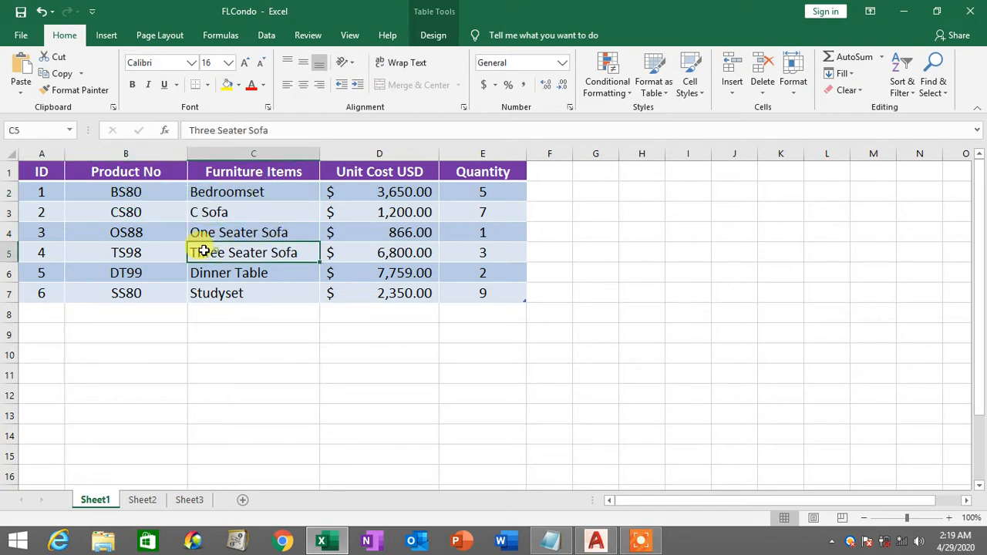
left_click(159, 210)
left_click(166, 191)
left_click(269, 192)
left_click(213, 213)
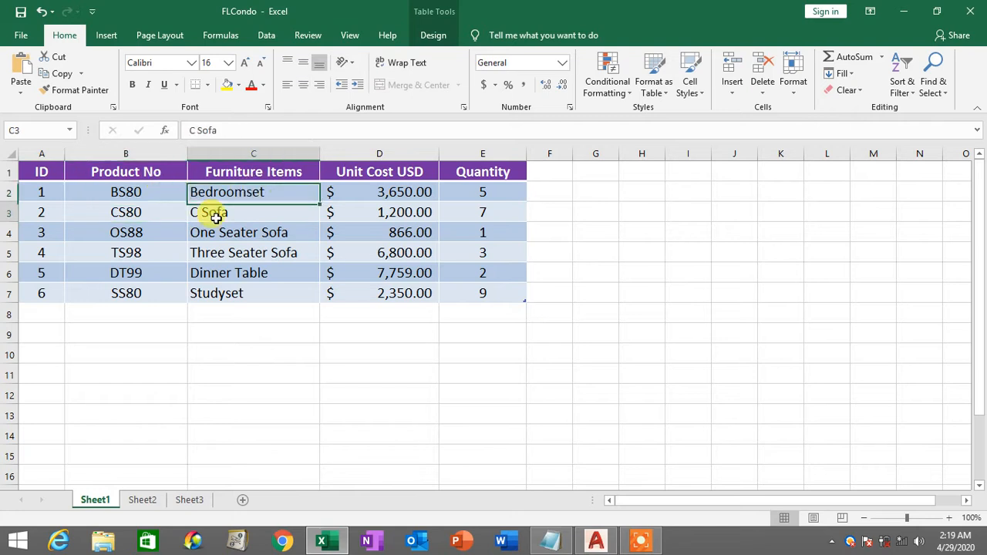
left_click(150, 210)
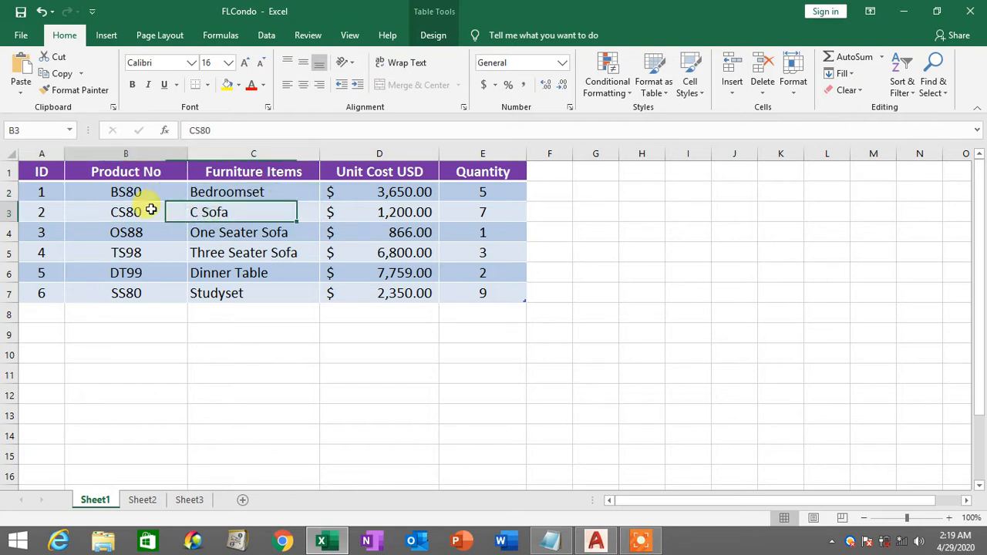
- Return to AutoCAD, inspect the linked table's cells by selecting it, and clear the selection
left_click(596, 542)
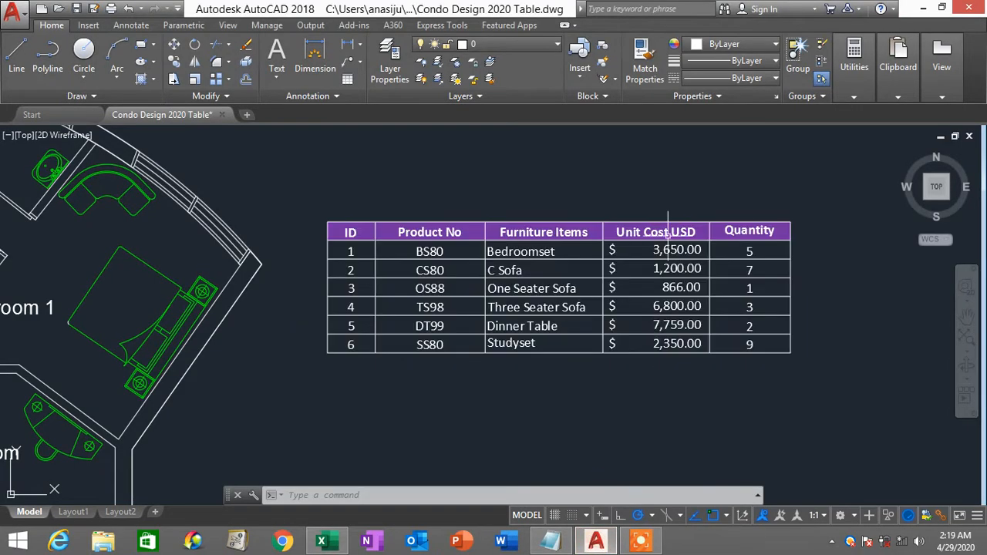
left_click(667, 242)
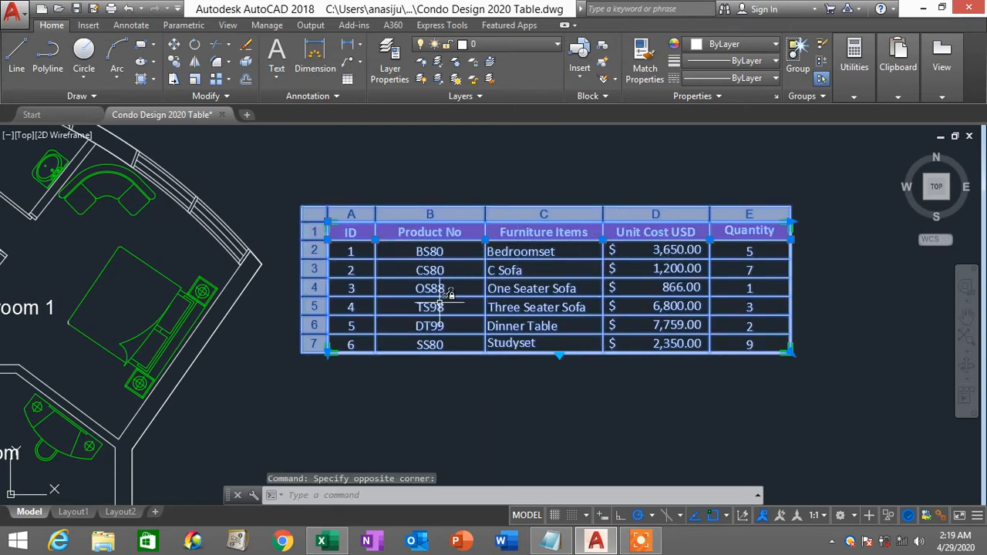
key("Escape")
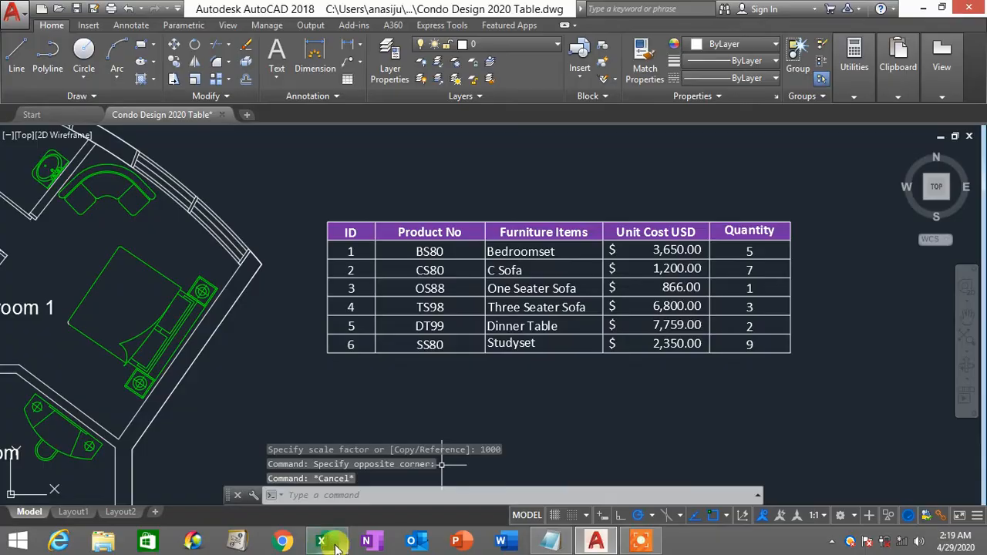
- Switch to Excel and change the first furniture item in cell C2 to Bathroom Set
left_click(333, 543)
middle_click_drag(327, 311, 463, 344)
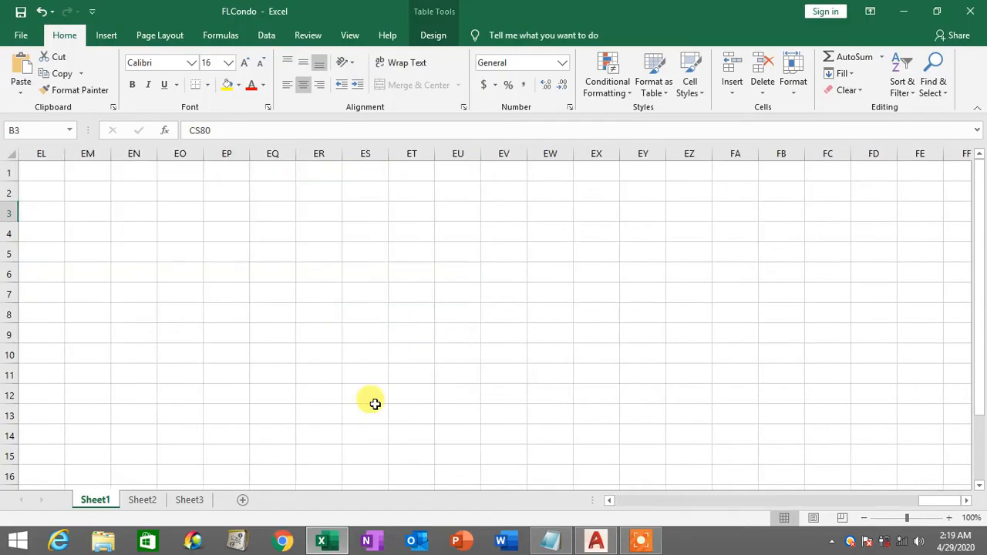
left_click_drag(941, 501, 447, 439)
left_click(165, 190)
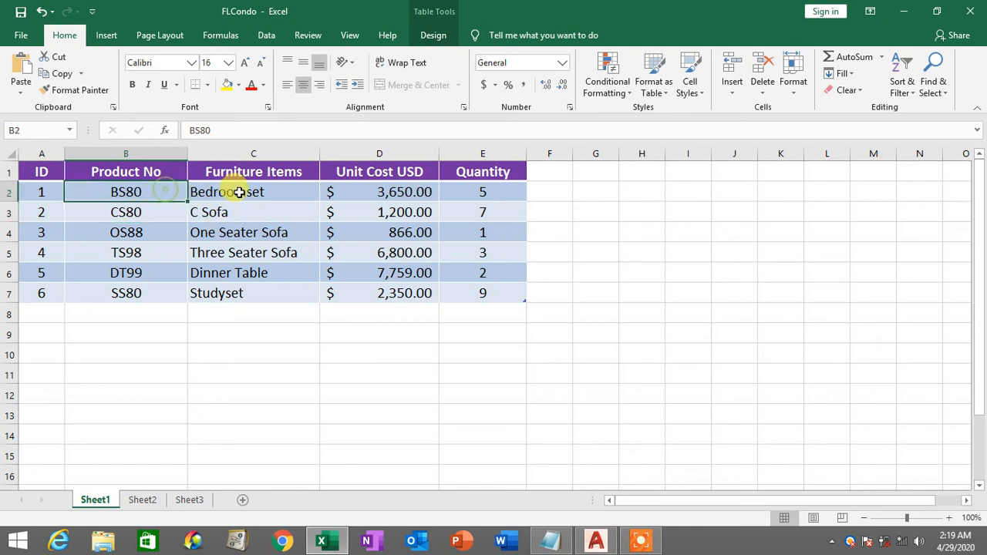
left_click(239, 192)
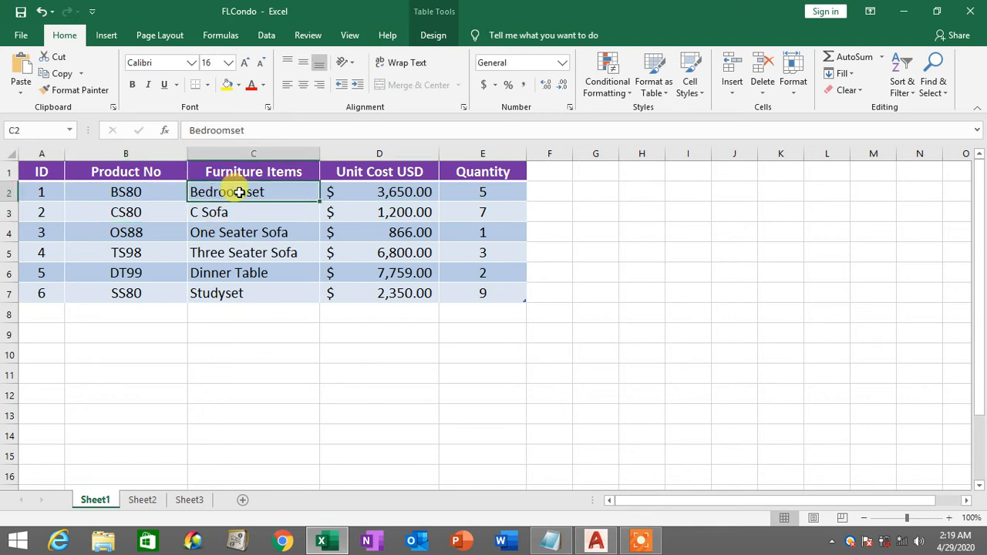
type("B")
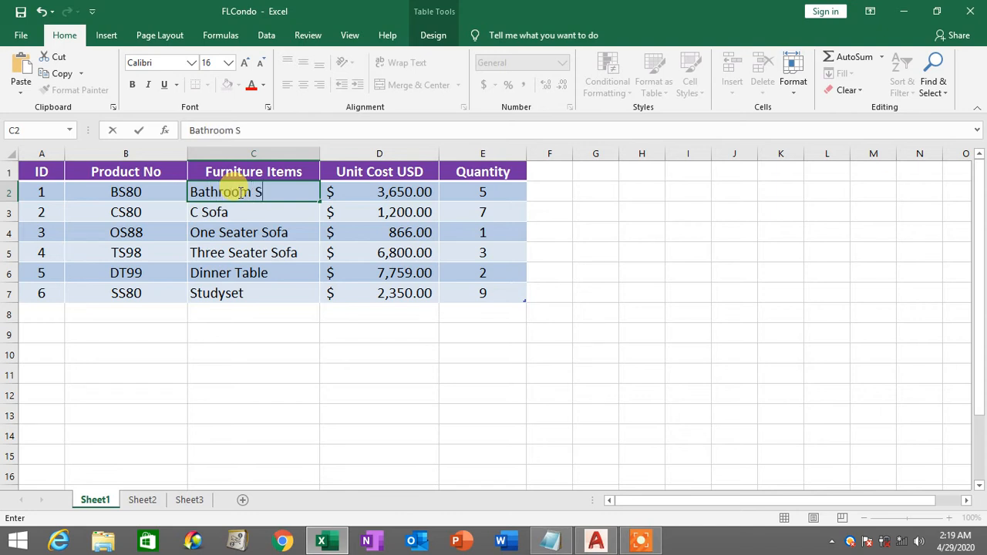
key("Return")
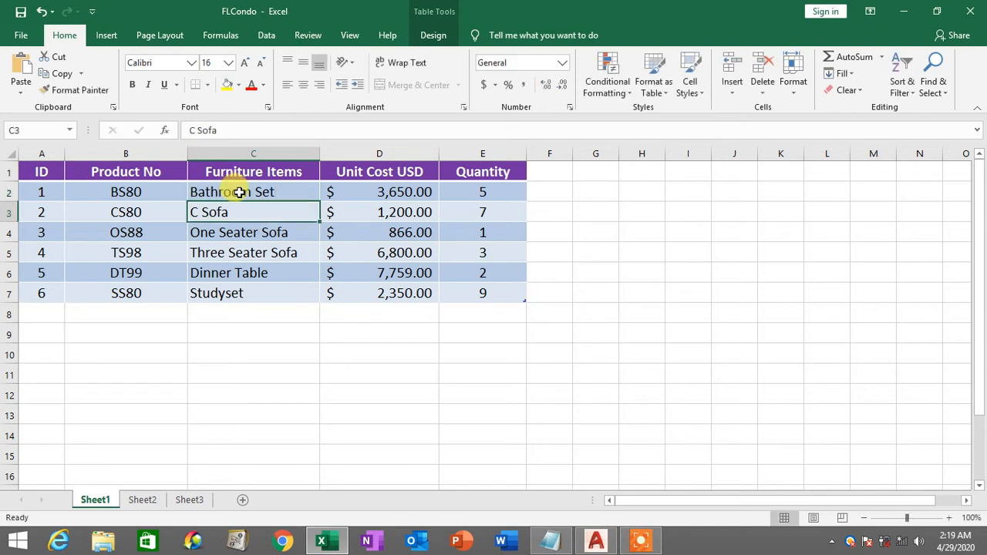
- Set the Bathroom Set's product number to BT707 and its unit cost to 6600
left_click(128, 189)
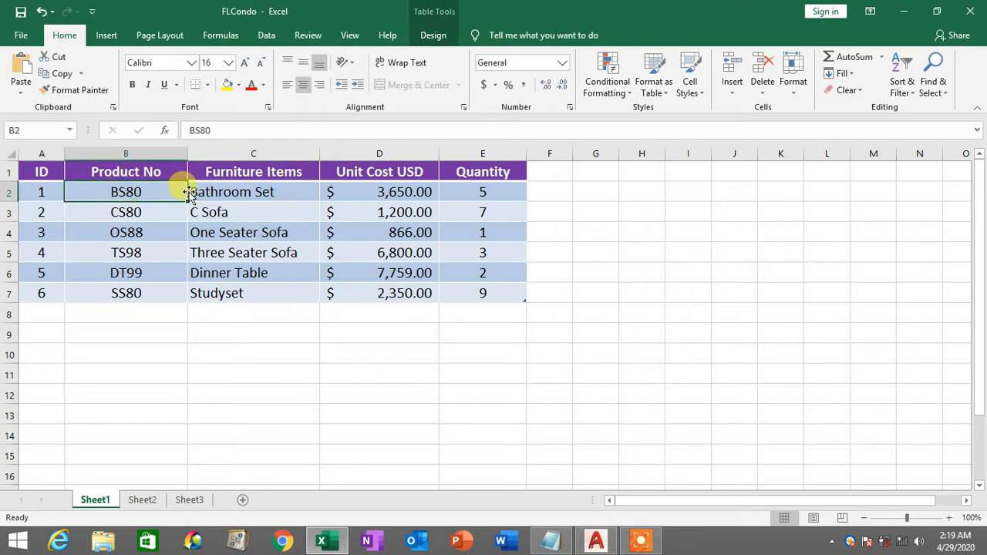
type("B")
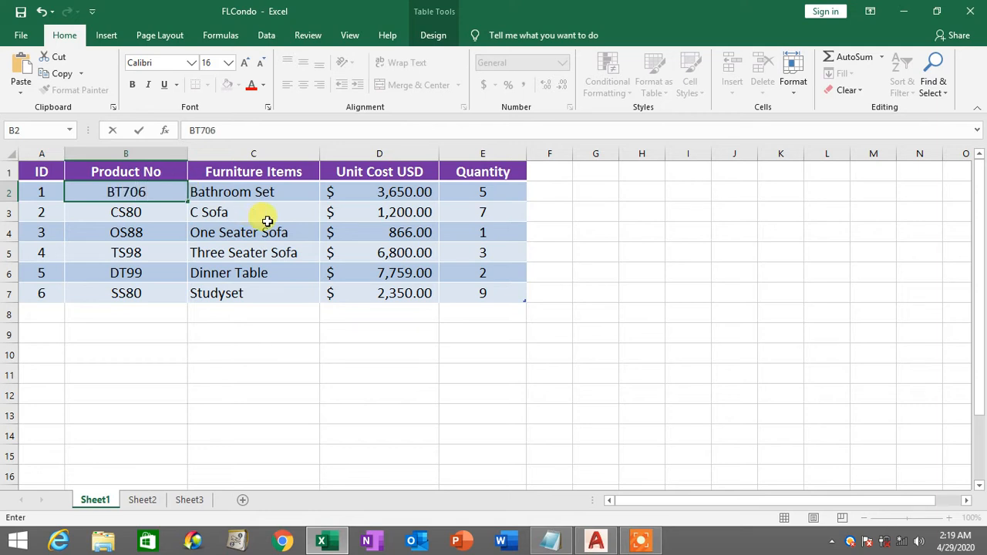
type("T707")
left_click(340, 253)
left_click(402, 192)
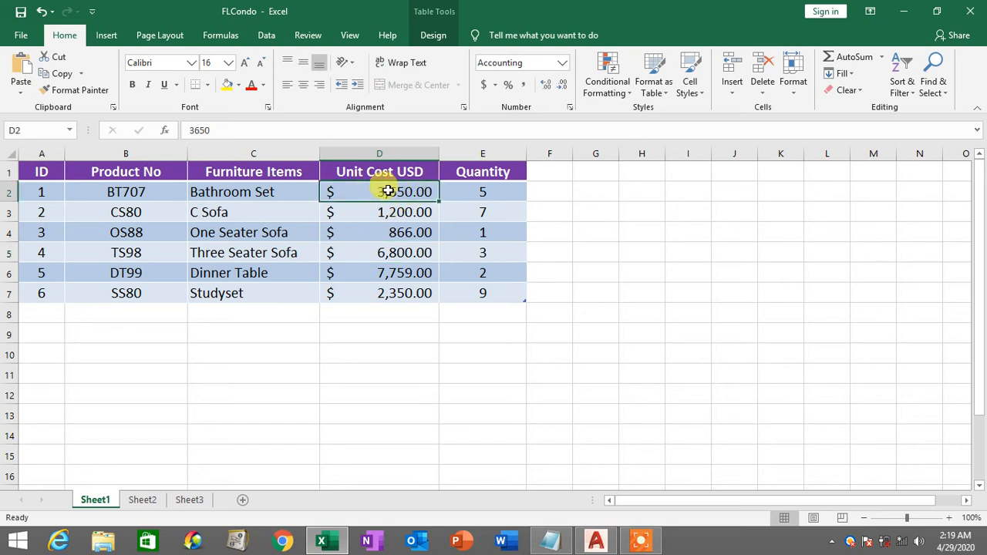
type("6600")
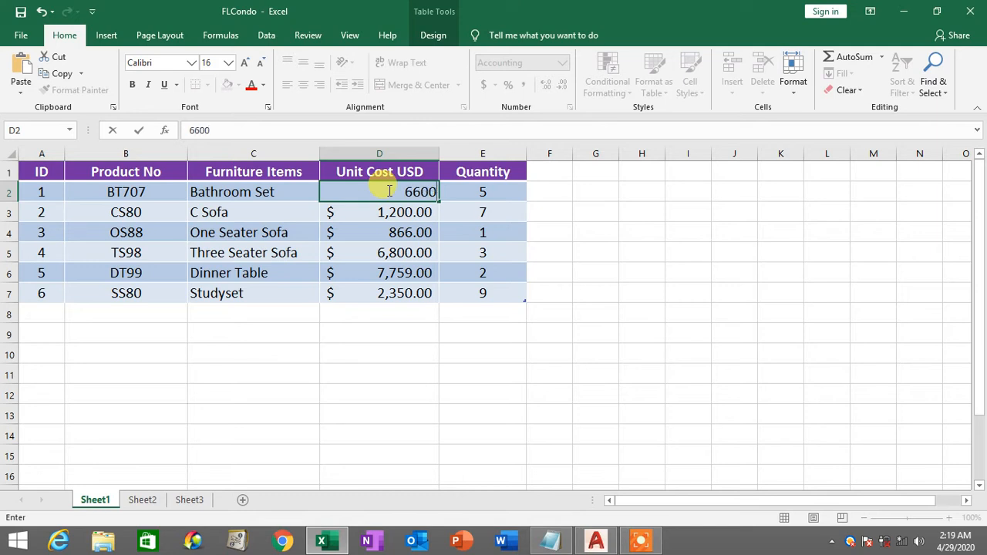
key("Return")
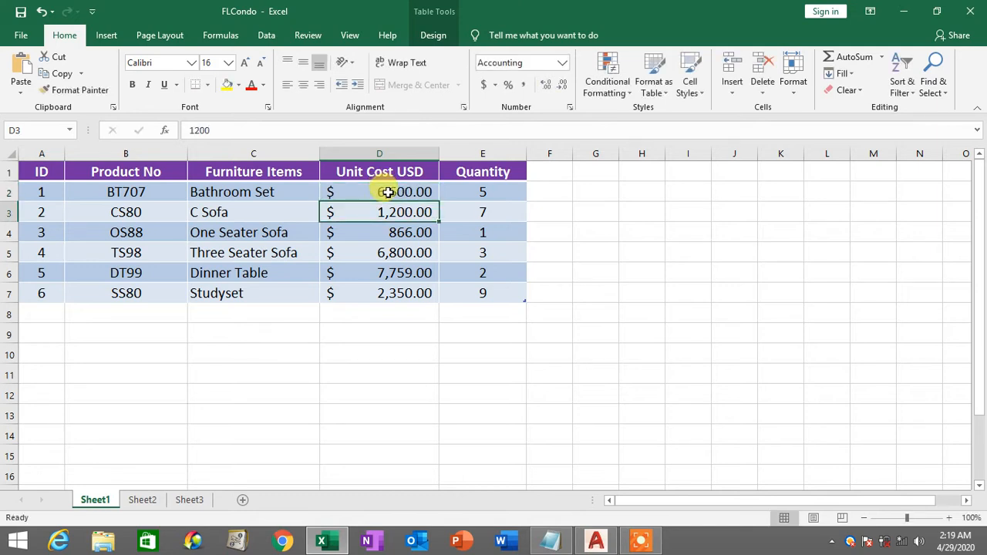
- Change the second furniture item in cell C3 from a C sofa to L Sofa
left_click(146, 211)
left_click(218, 216)
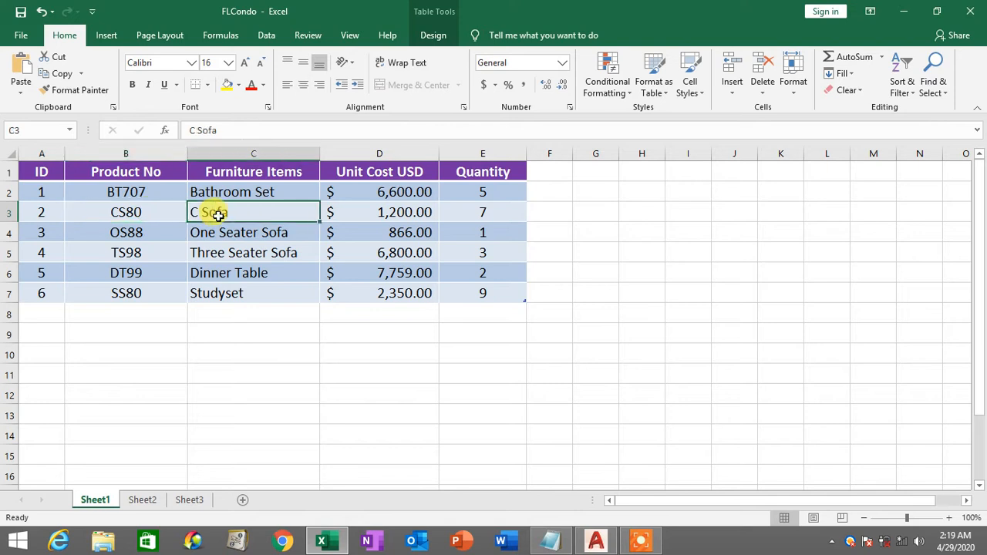
double_click(201, 214)
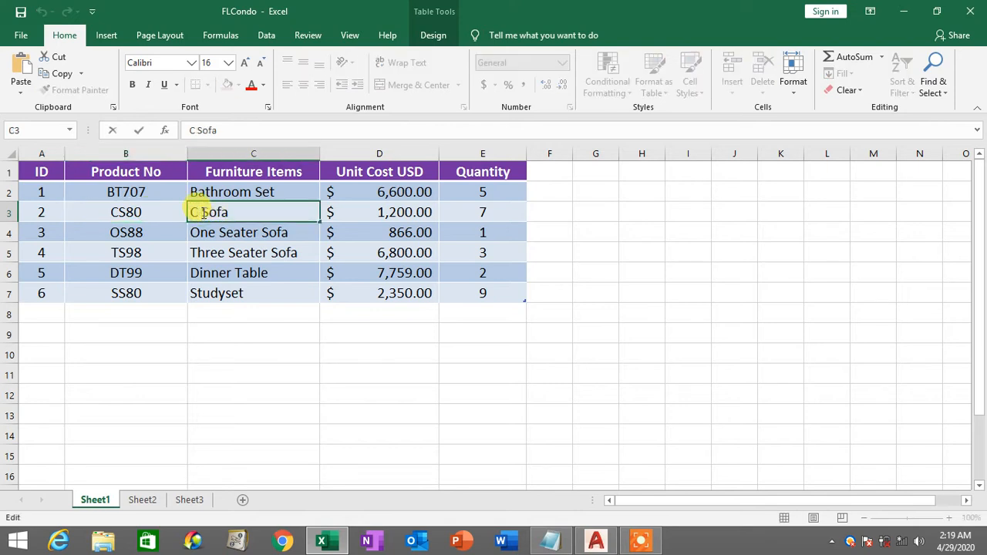
key("BackSpace")
key("BackSpace")
type("L")
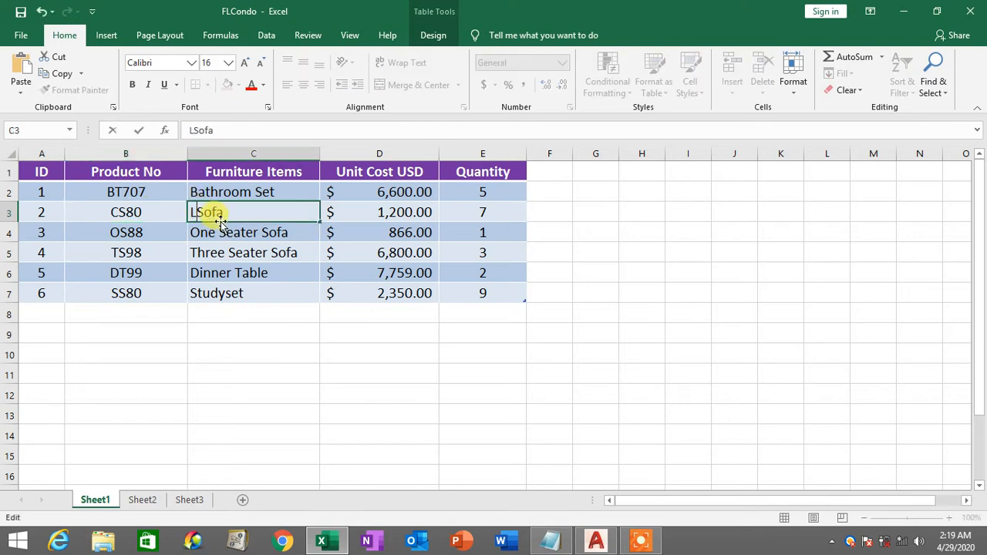
- Set the L Sofa's product number in cell B3 to LS707
left_click(143, 214)
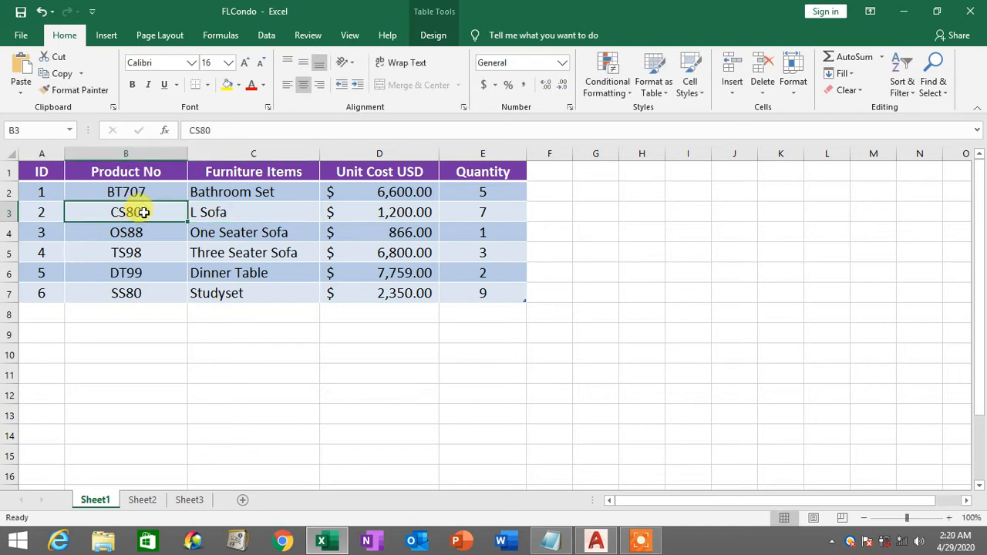
double_click(143, 214)
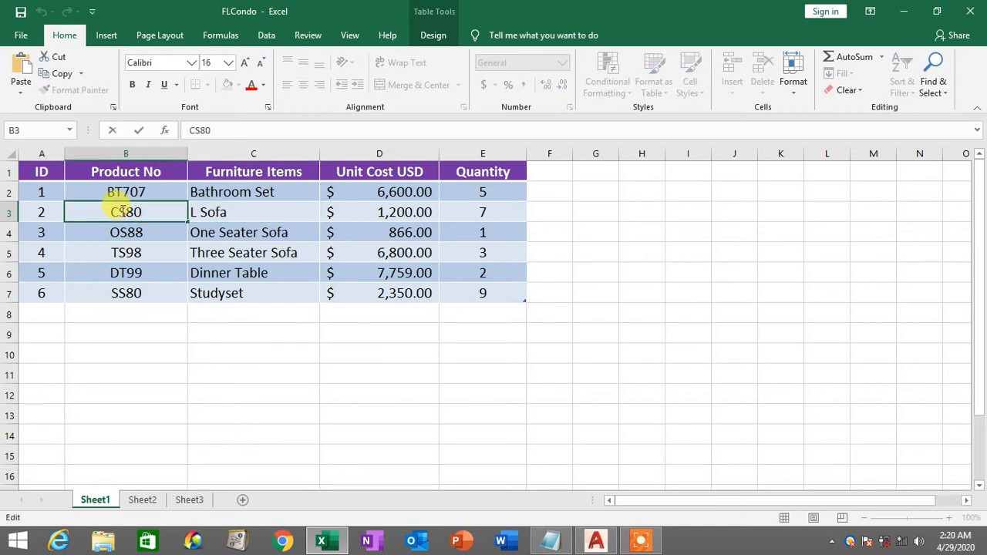
double_click(123, 210)
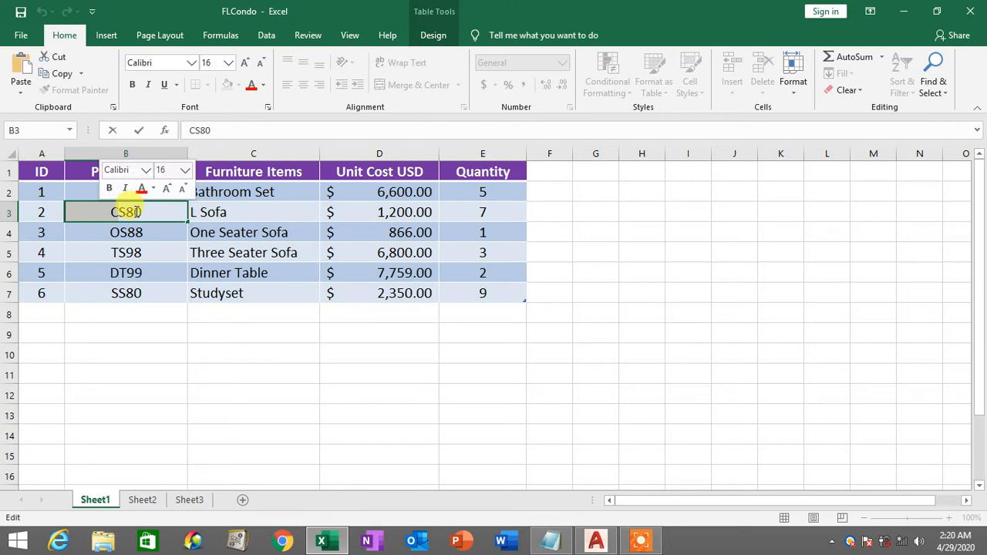
type("LS80")
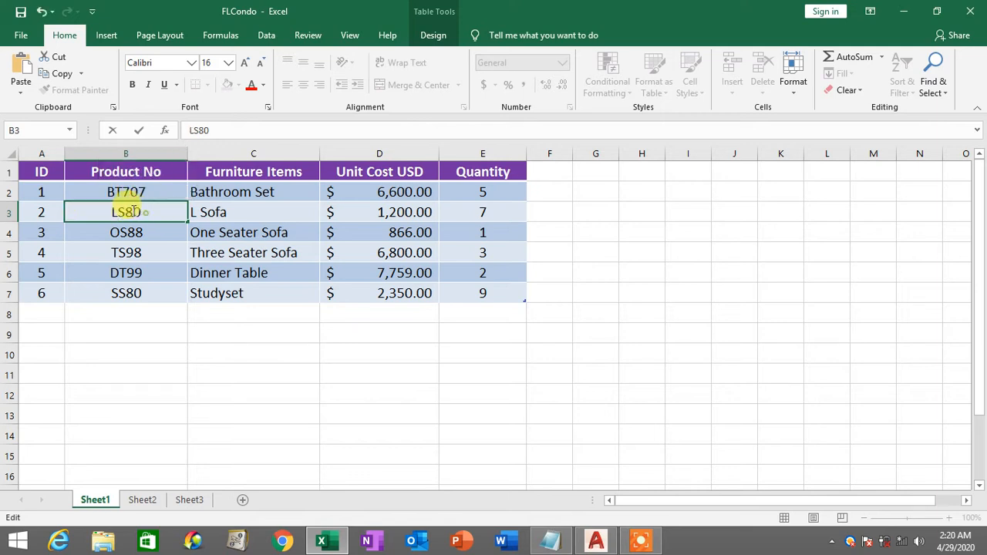
left_click_drag(134, 211, 124, 210)
type("707")
left_click(399, 318)
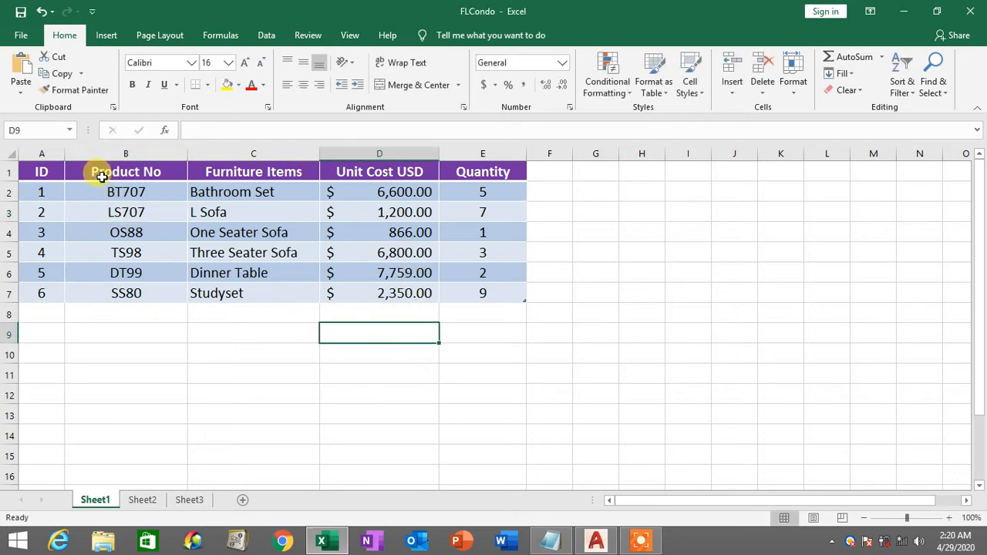
- Set the L Sofa's unit cost in cell D3 to 5500
left_click(147, 195)
left_click_drag(148, 196, 392, 216)
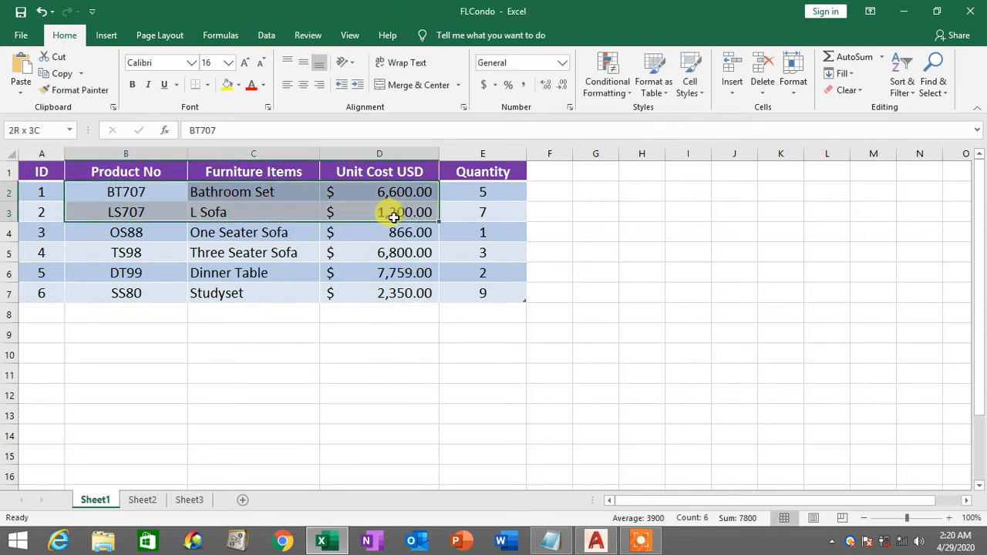
left_click(208, 218)
left_click(347, 211)
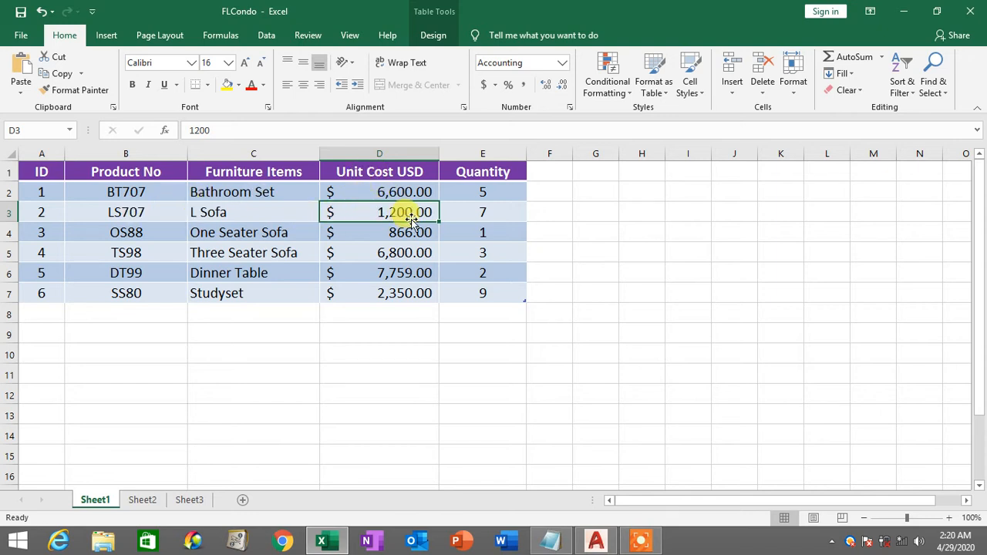
type("5,")
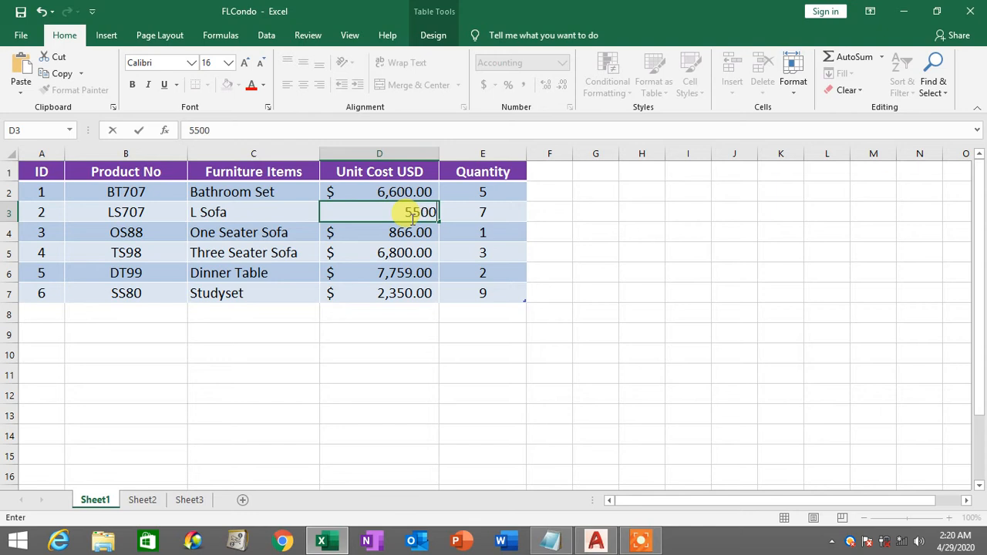
type("500")
key("Return")
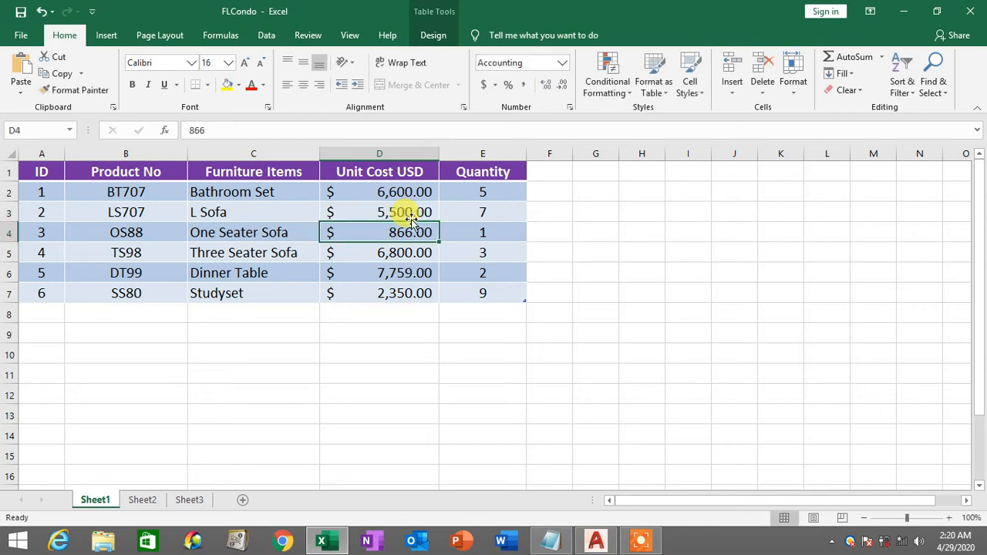
- Check the edited Bathroom Set and L Sofa rows by selecting them, and save the FLCondo workbook
left_click_drag(135, 191, 428, 215)
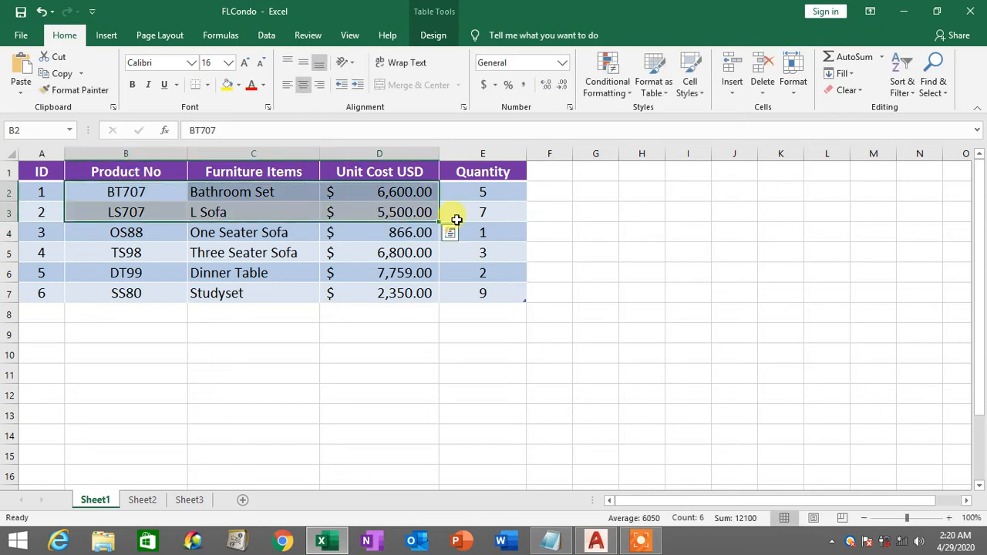
left_click_drag(511, 212, 60, 169)
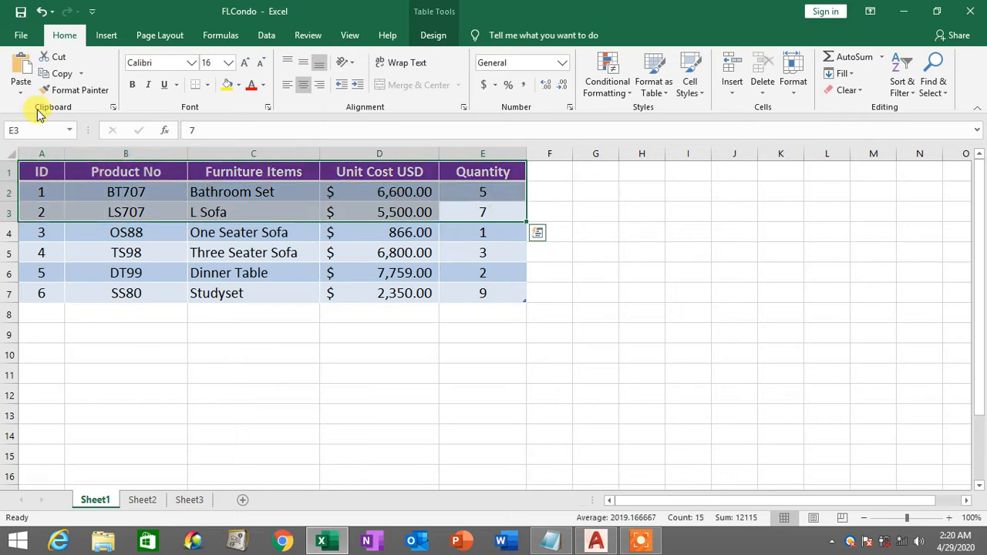
left_click(19, 15)
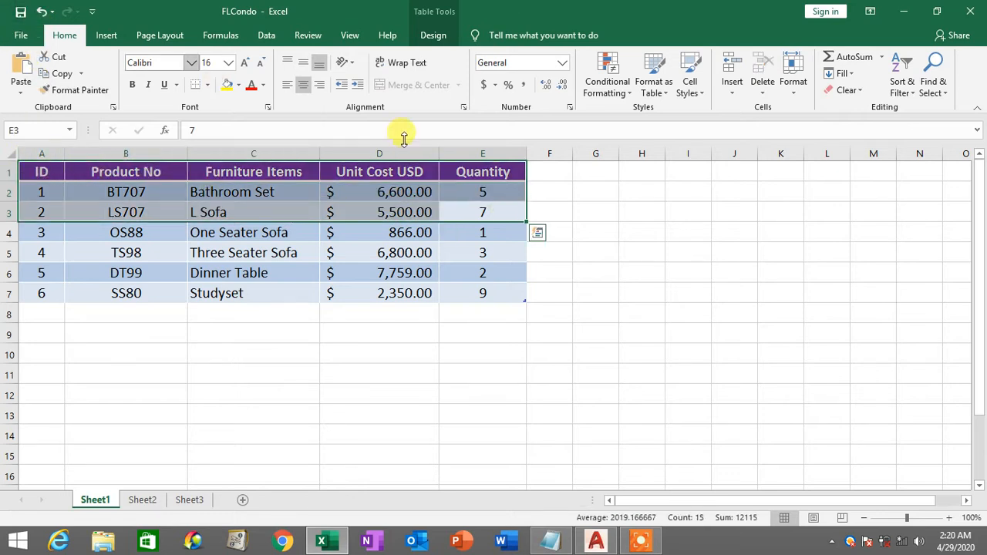
- Switch to AutoCAD and update the furniture table's data links from the saved workbook
left_click(596, 542)
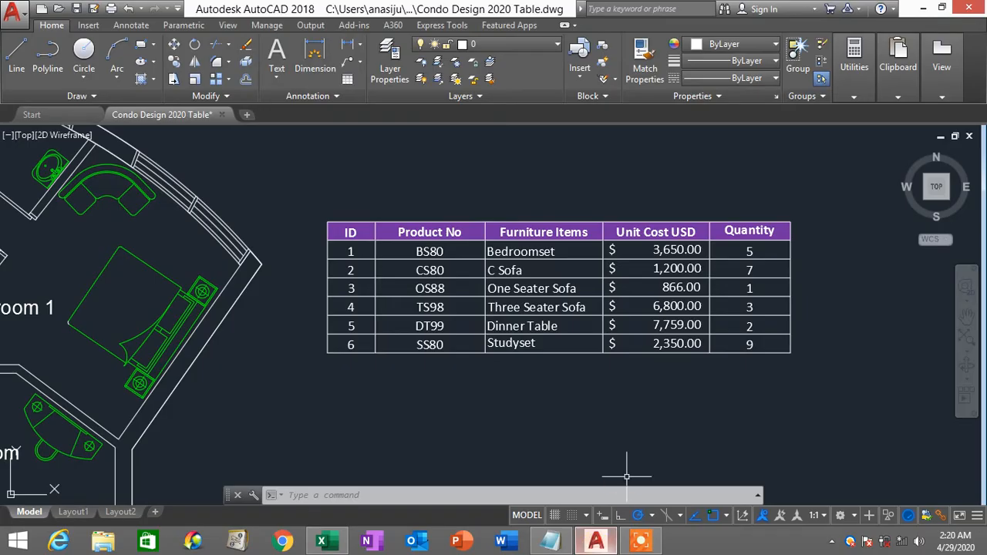
left_click(701, 395)
left_click(550, 203)
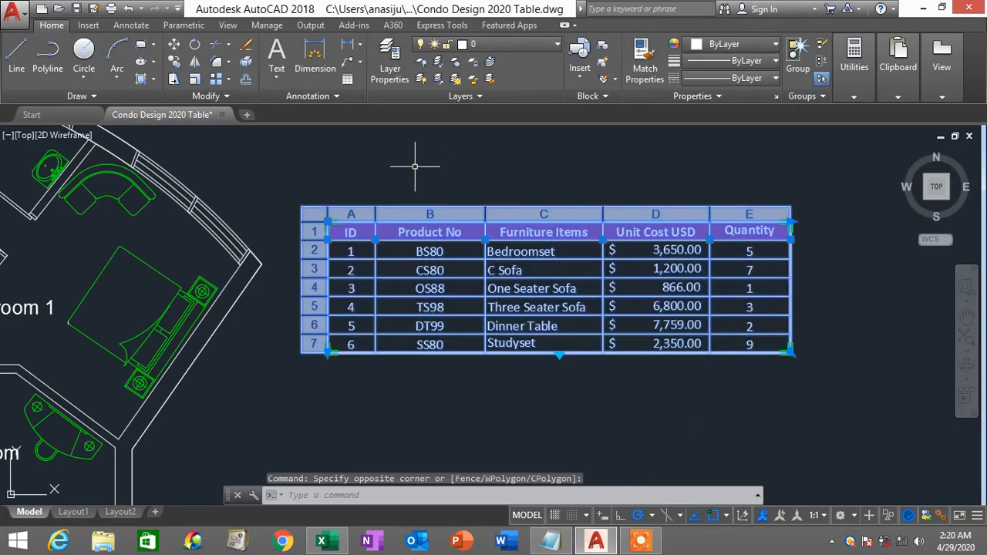
right_click(551, 287)
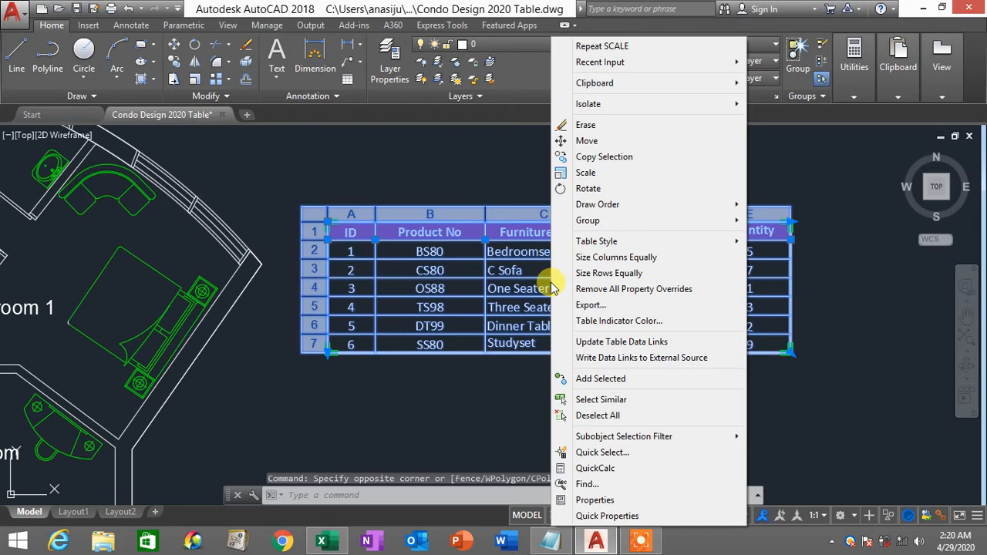
left_click(640, 342)
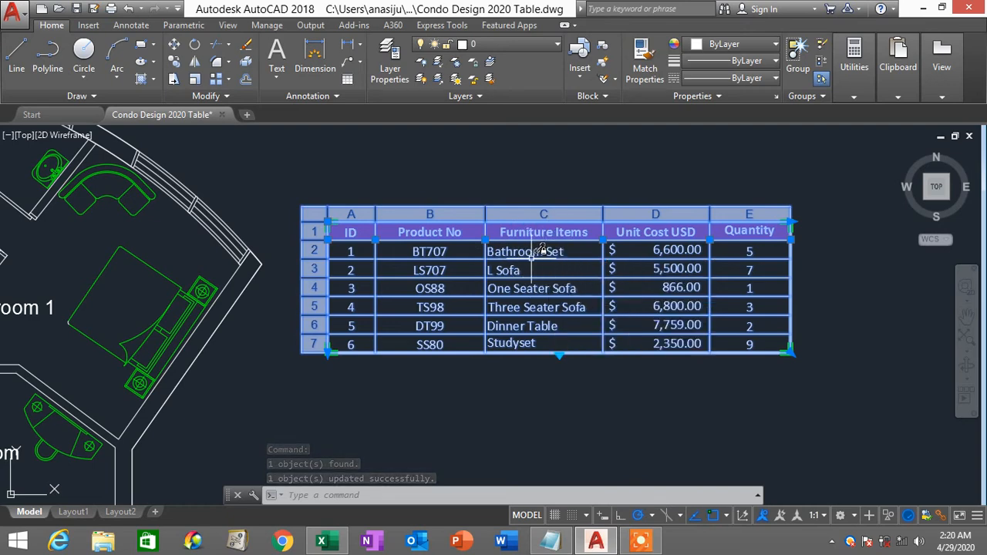
key("Escape")
- Compare the header and first two furniture rows in Excel with the linked table in AutoCAD
left_click(323, 541)
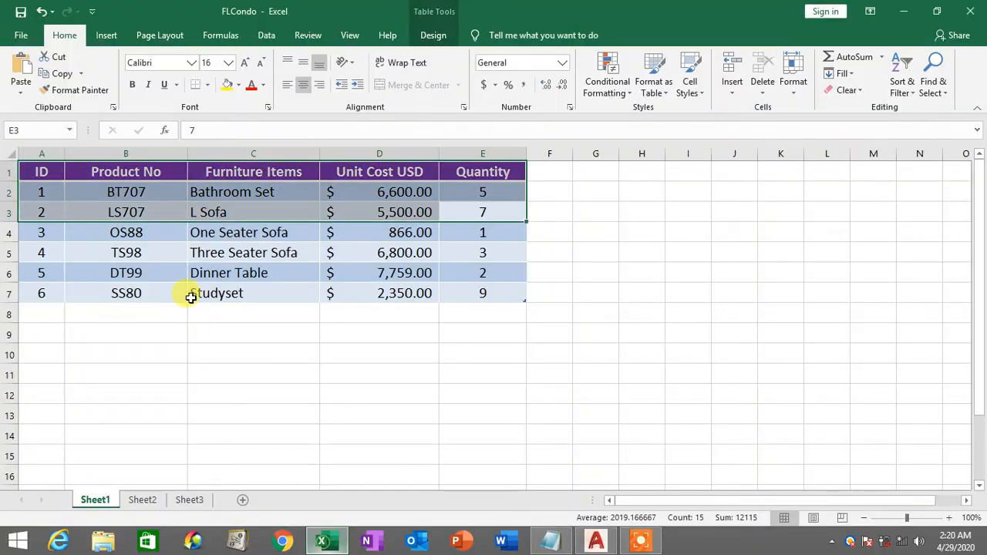
left_click_drag(36, 165, 497, 216)
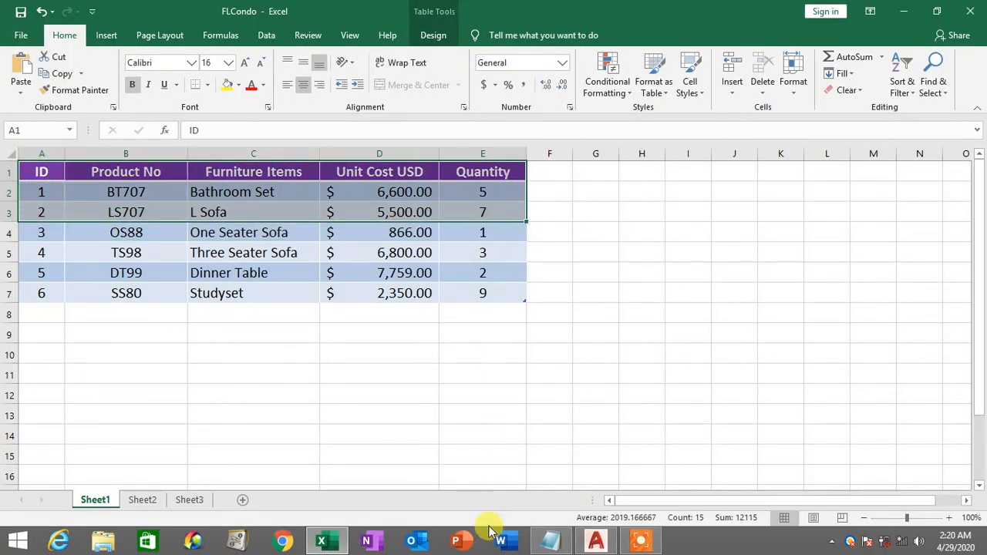
left_click(595, 540)
left_click(633, 364)
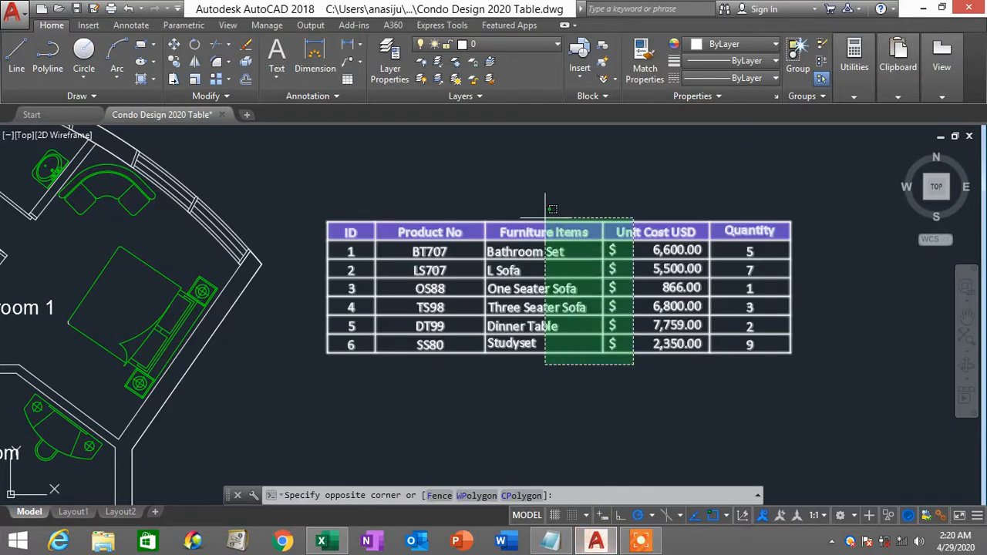
left_click(535, 191)
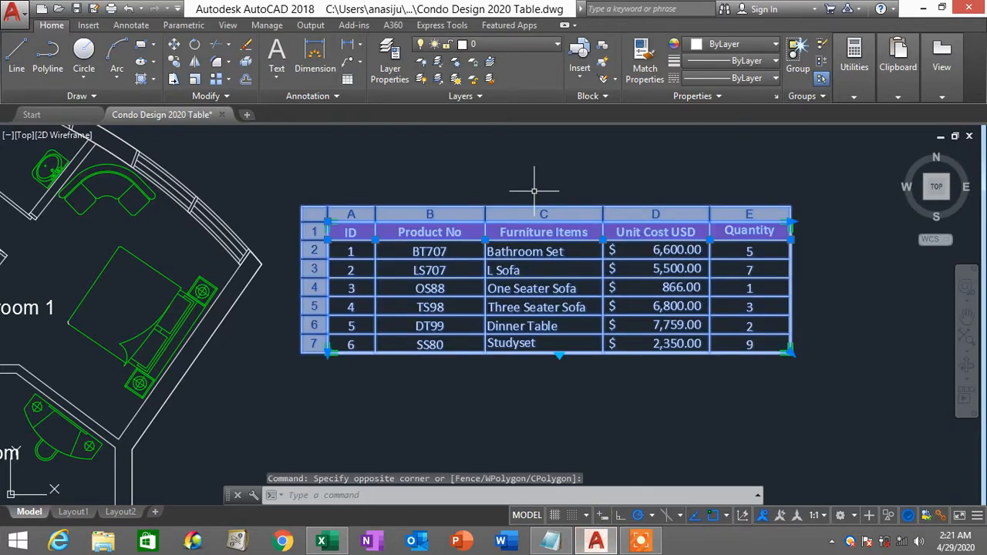
key("Escape")
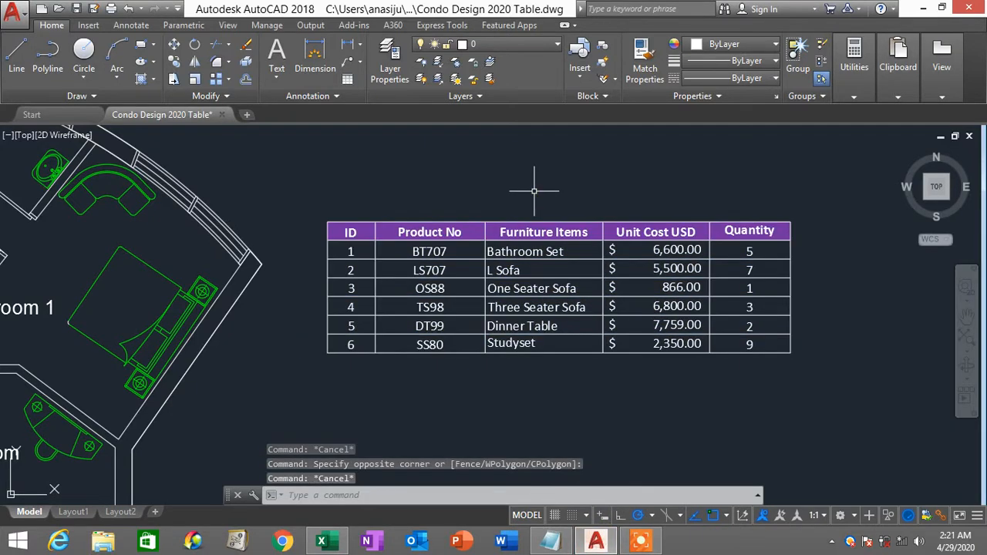
- Review all six furniture rows in Excel, and return to AutoCAD to check the linked table's cells
left_click(322, 541)
left_click_drag(44, 188, 478, 294)
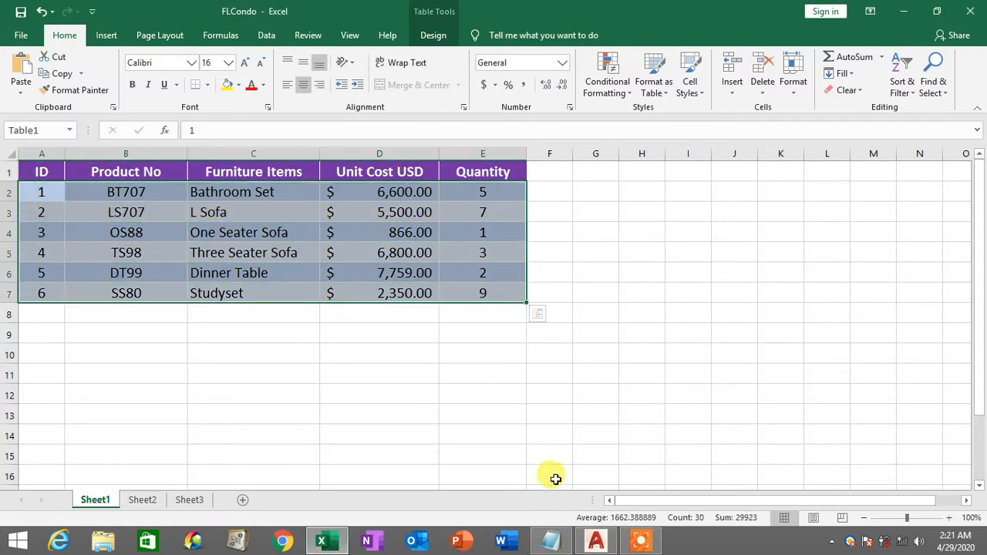
left_click(598, 542)
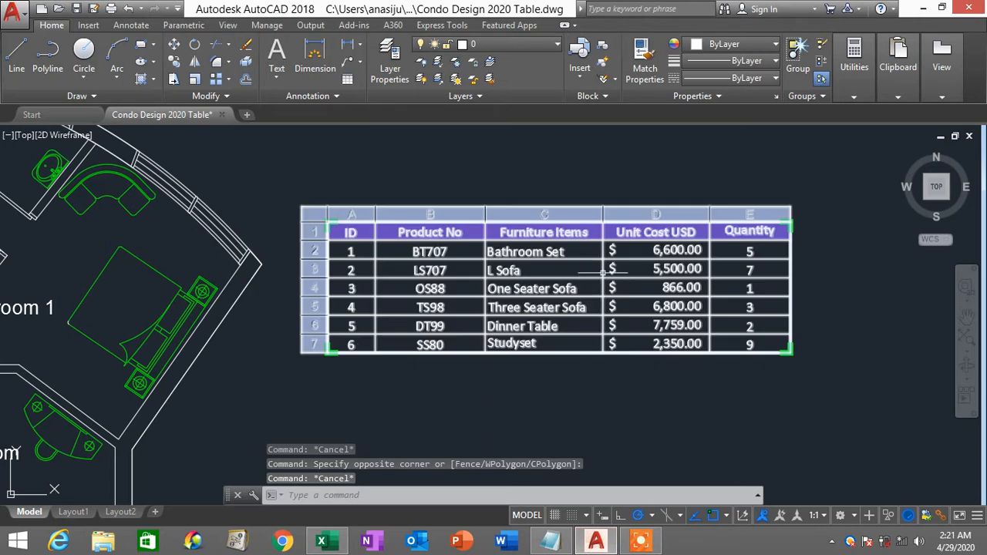
left_click(611, 261)
left_click(608, 252)
key("Escape")
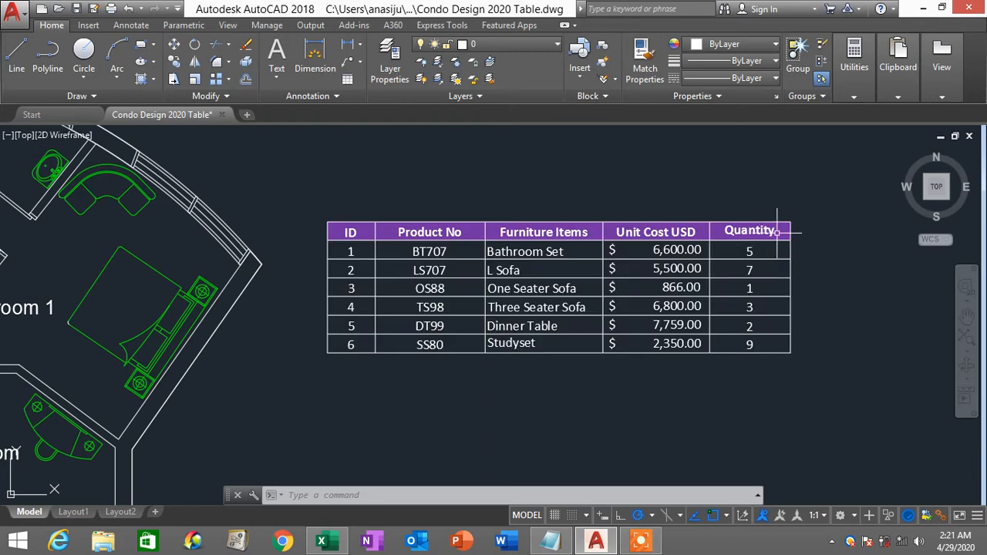
- Set the cell locking of the Quantity header cell E1 to Unlocked and check the setting
left_click(778, 230)
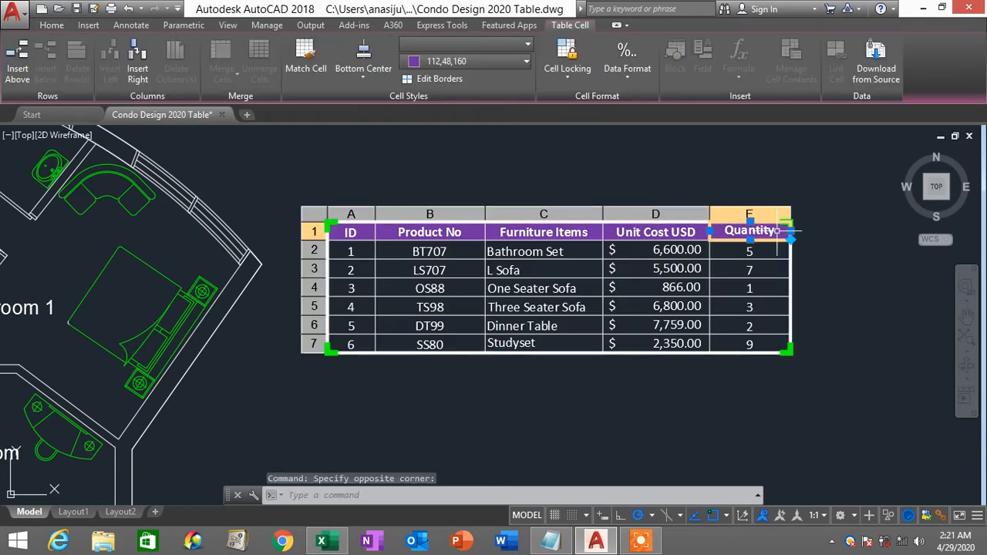
left_click(571, 73)
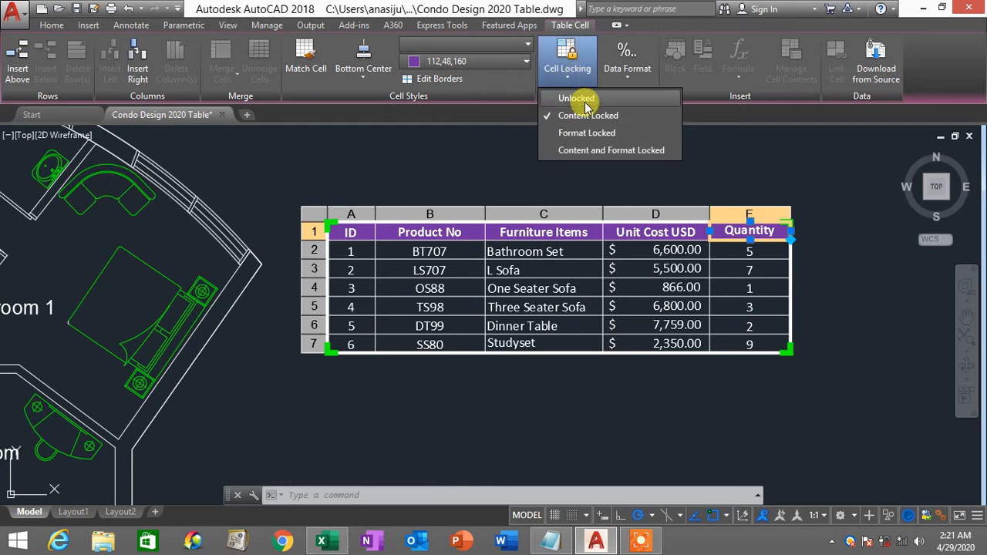
left_click(576, 99)
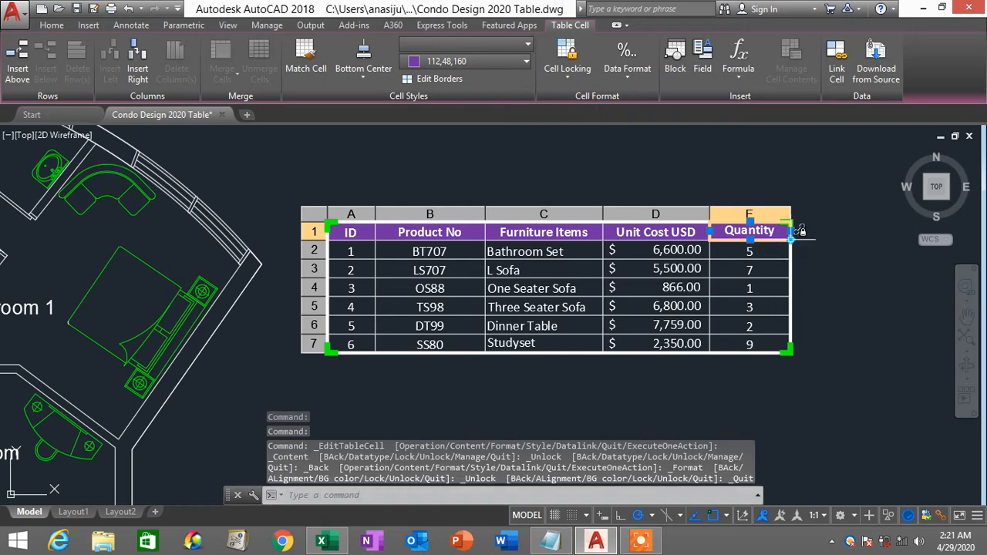
left_click(569, 68)
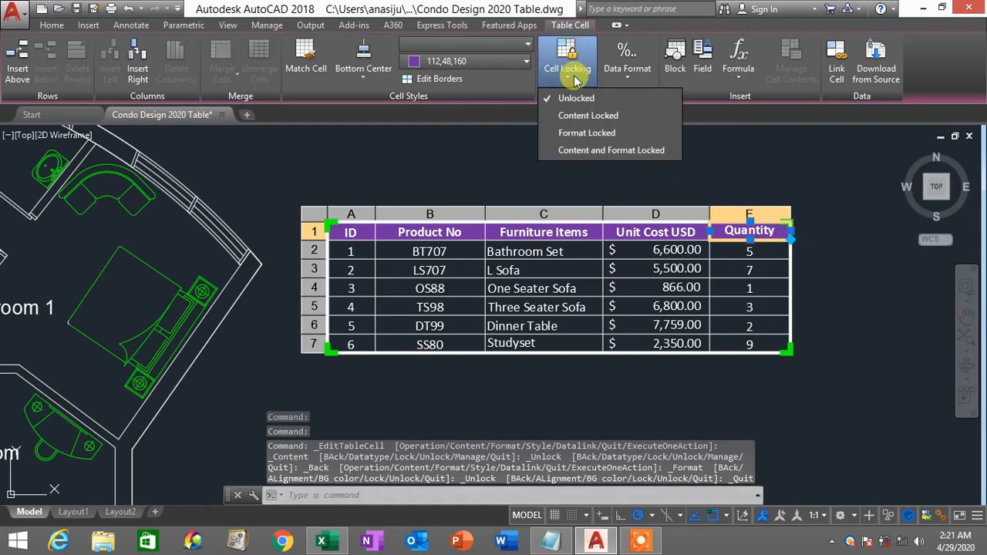
- Open the Quantity header cell E1 for text editing and delete its text
double_click(783, 230)
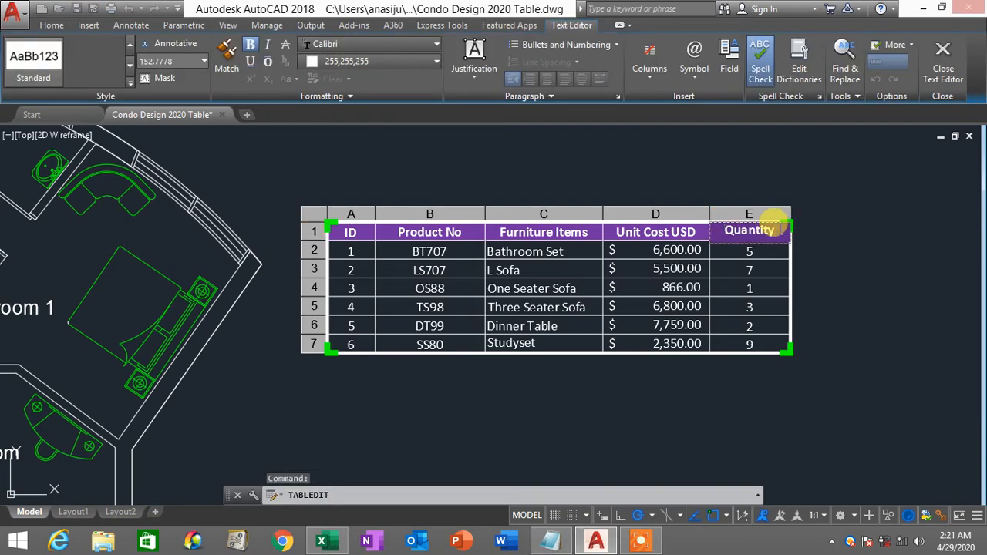
left_click_drag(777, 223, 708, 222)
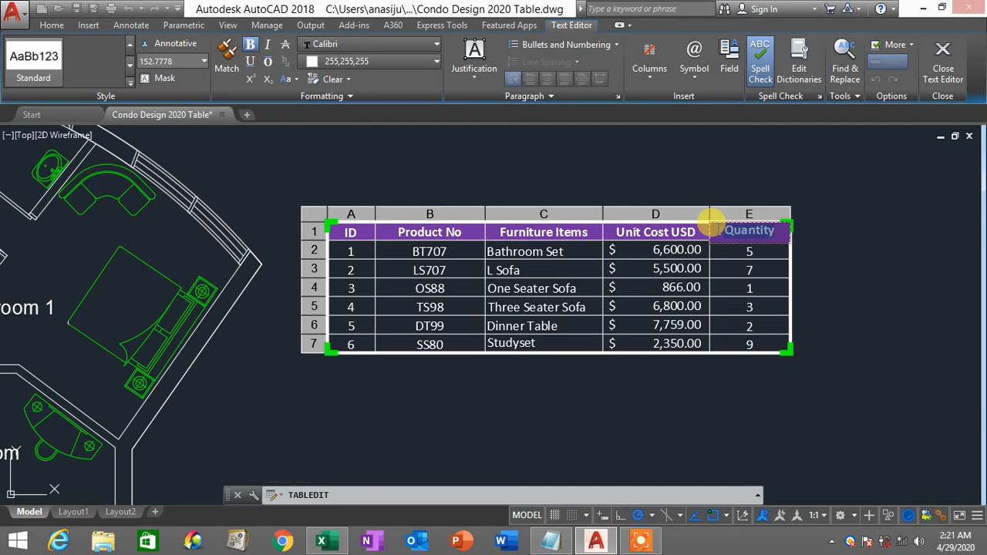
type("q")
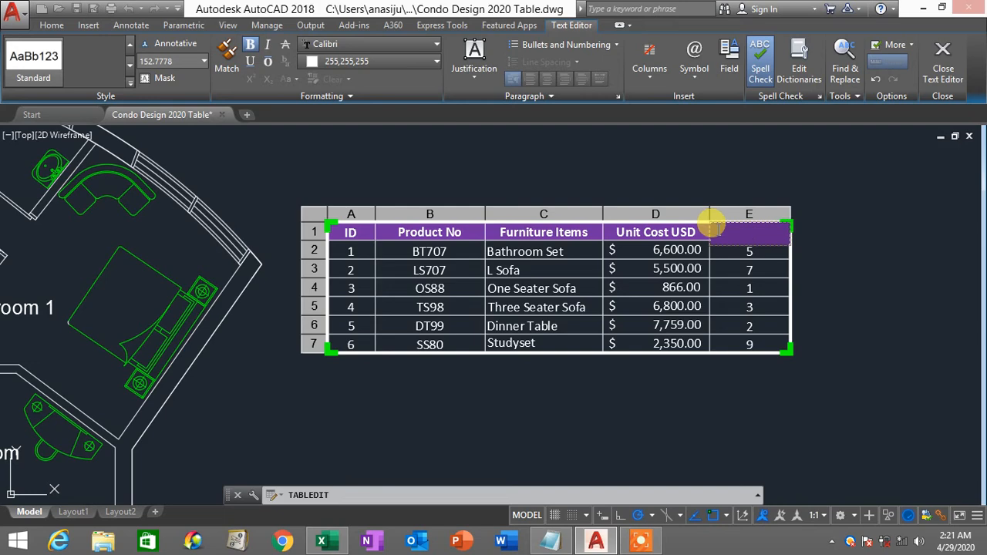
type("Q1")
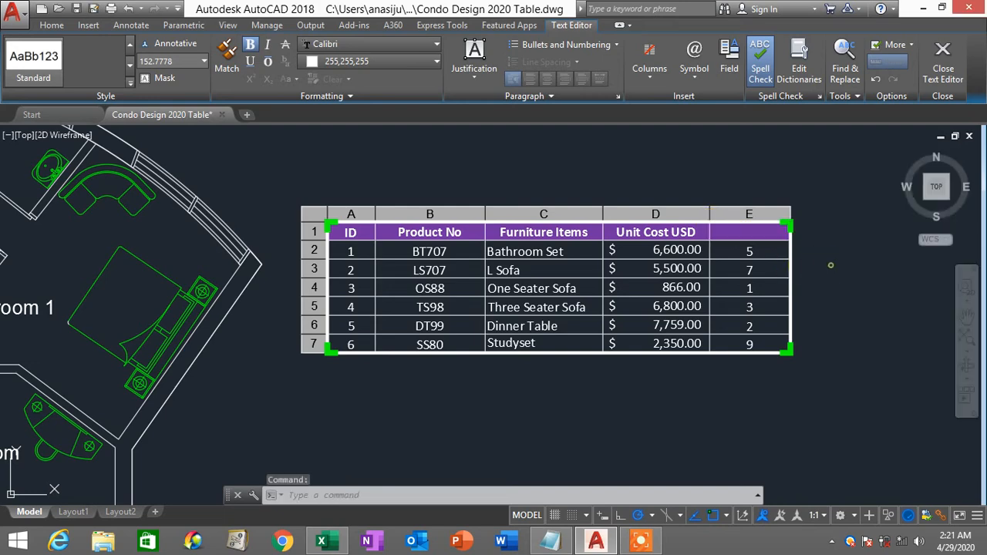
- Enter Q1 as the header text of cell E1, and set the cell locking of the Bathroom Set cell C2 to Unlocked
left_click(826, 264)
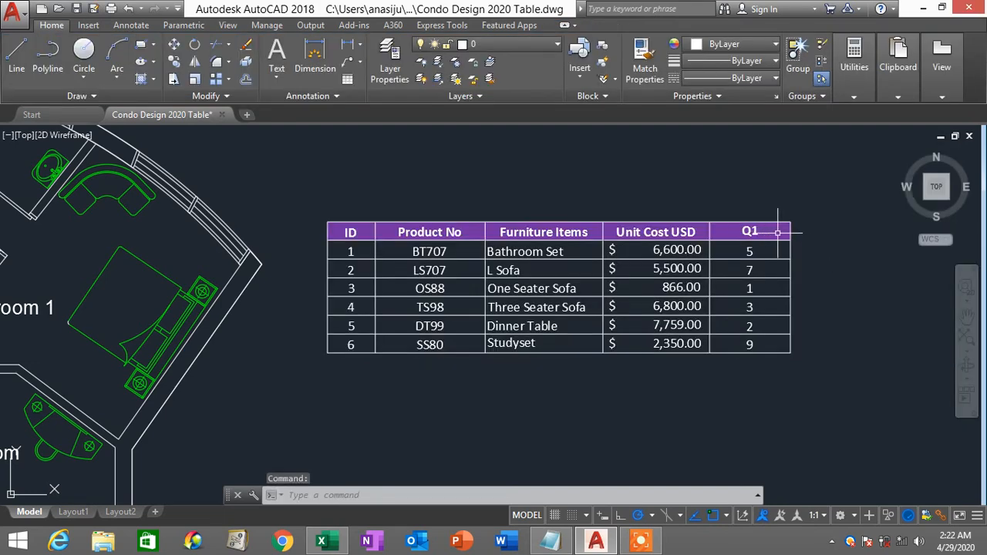
left_click(571, 251)
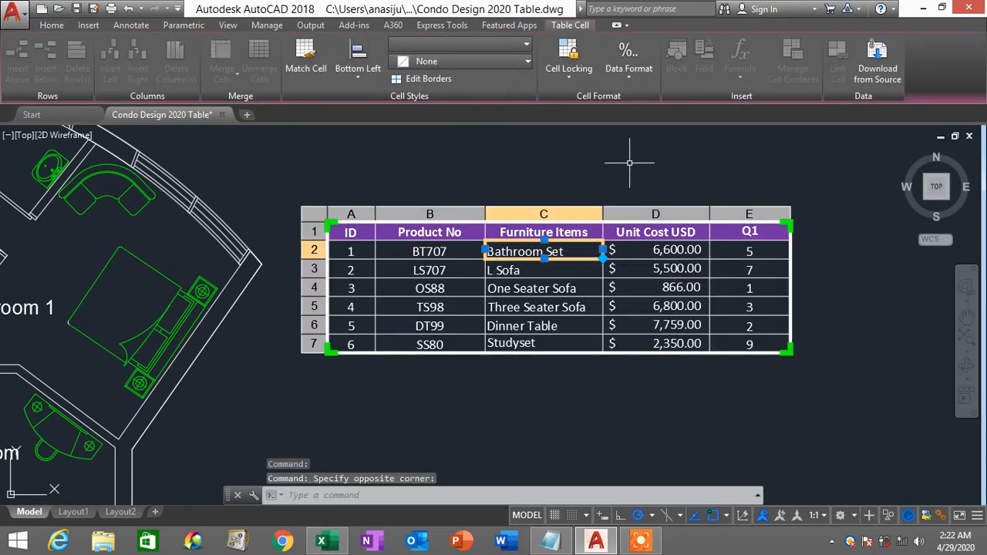
left_click(584, 73)
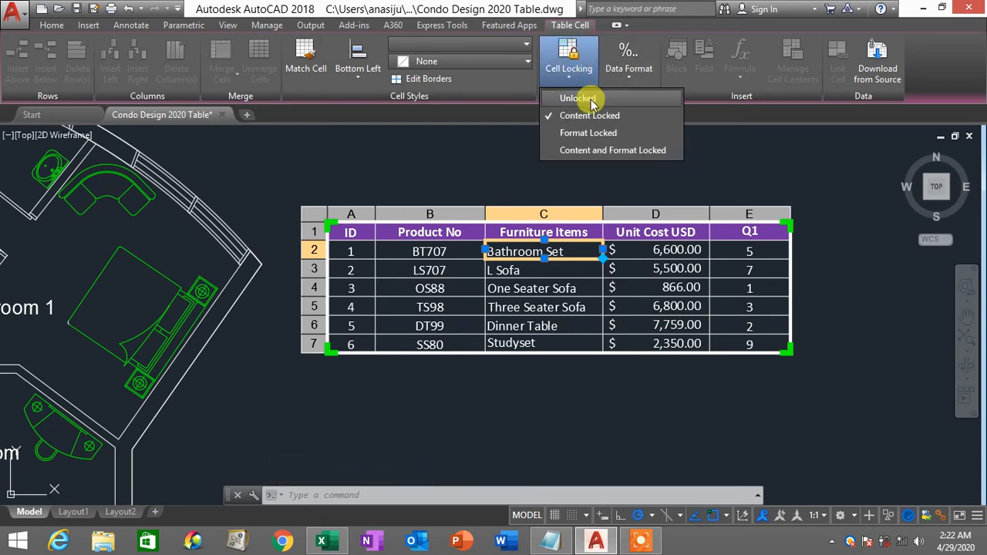
left_click(579, 98)
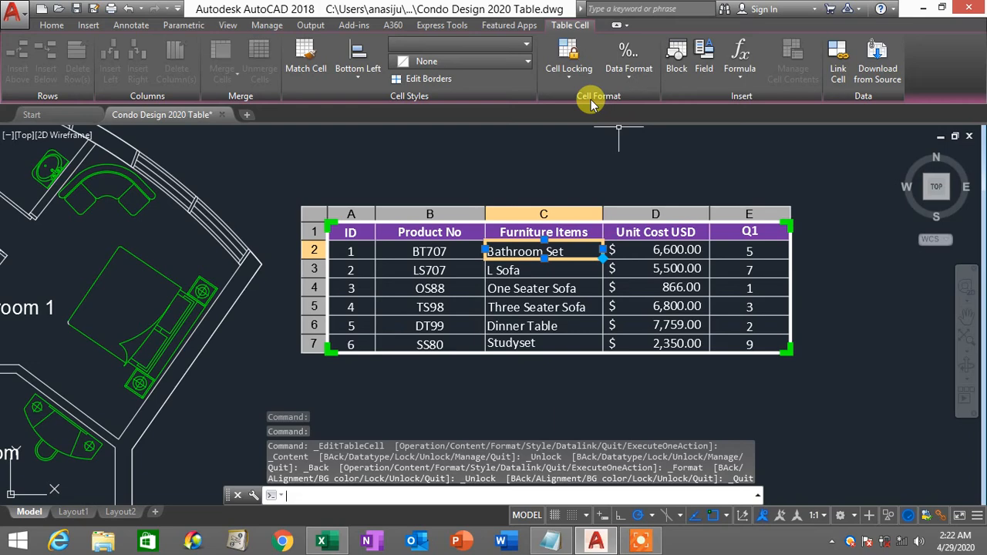
- Replace the text of the Furniture Items cell C2 with "Living Room Set" and finish editing the table
double_click(560, 251)
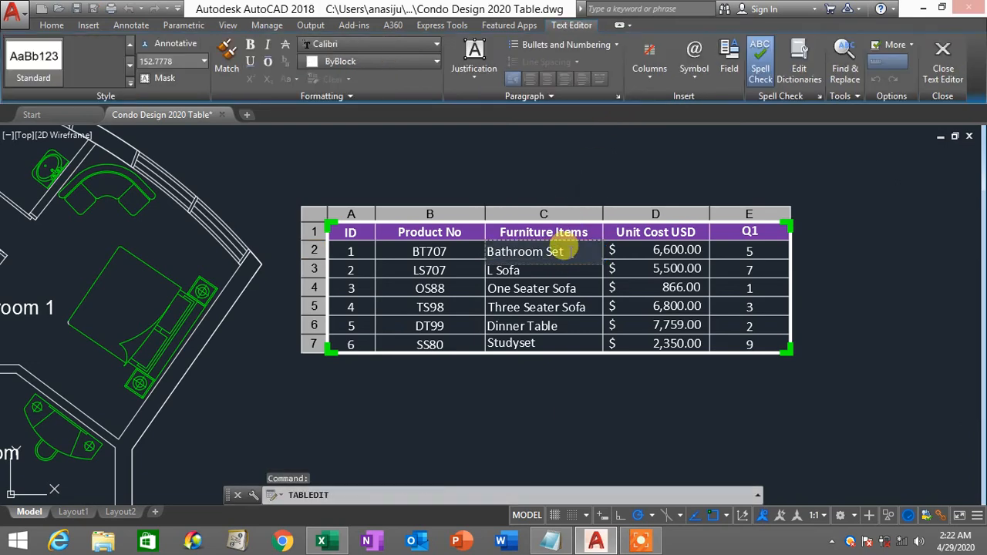
left_click_drag(570, 251, 506, 241)
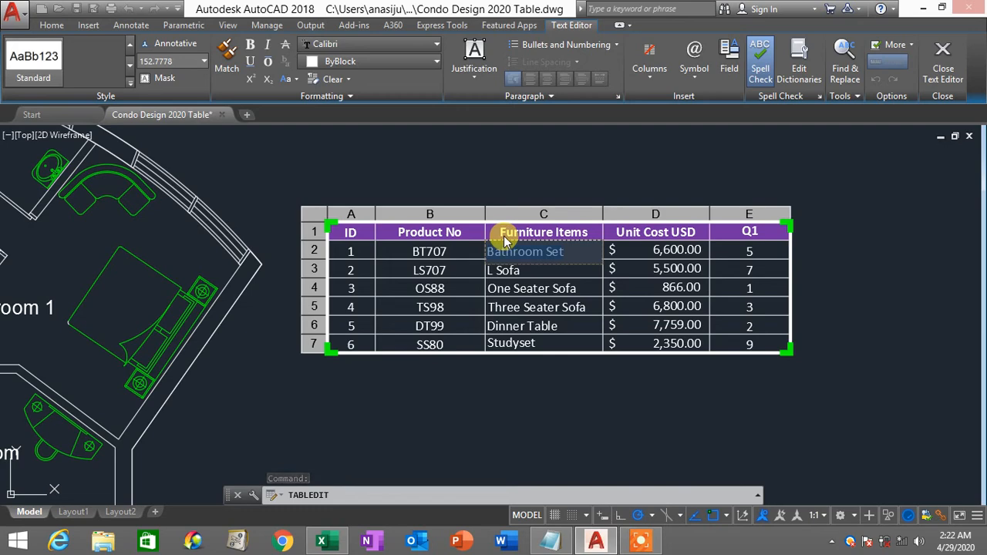
key("Delete")
type("IIV")
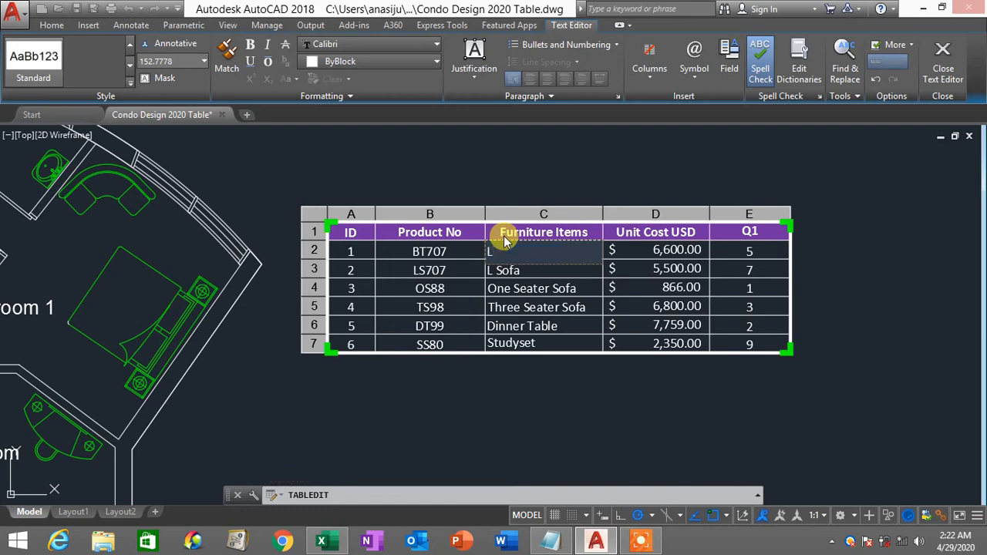
type("ving Room Set")
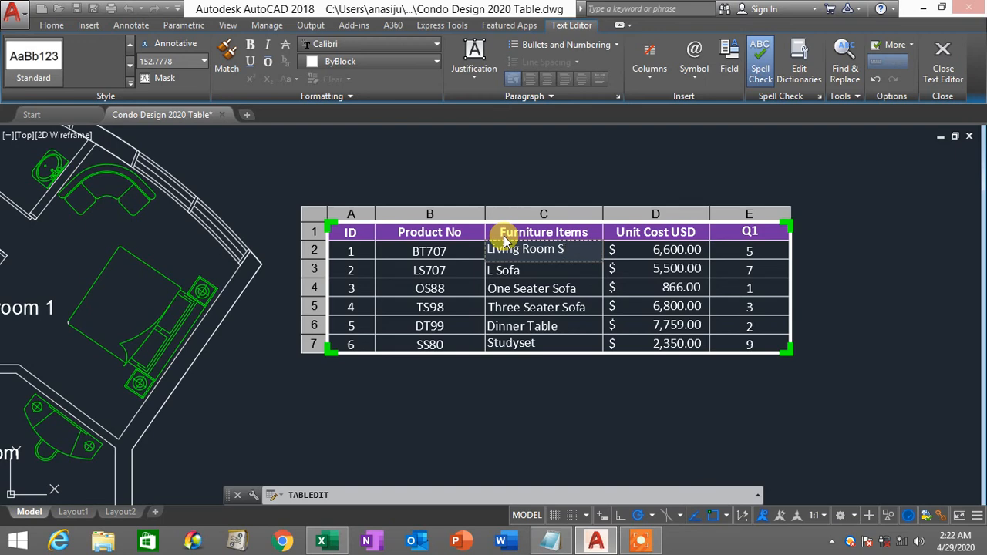
left_click(849, 254)
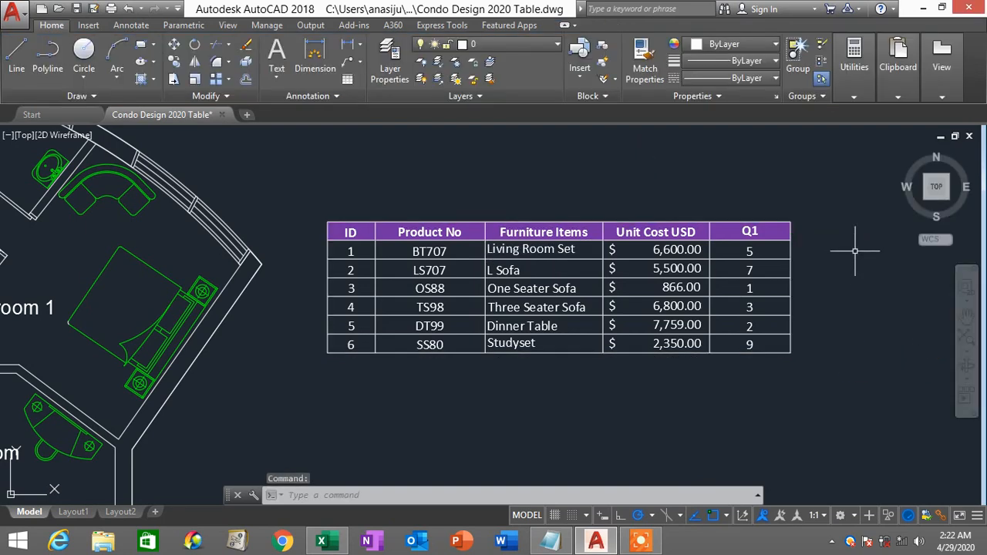
- Examine the edited header and Furniture Items cells up close, and view the table beside the whole condominium plan
scroll(855, 251, "down", 1)
scroll(855, 251, "up", 1)
scroll(856, 250, "down", 2)
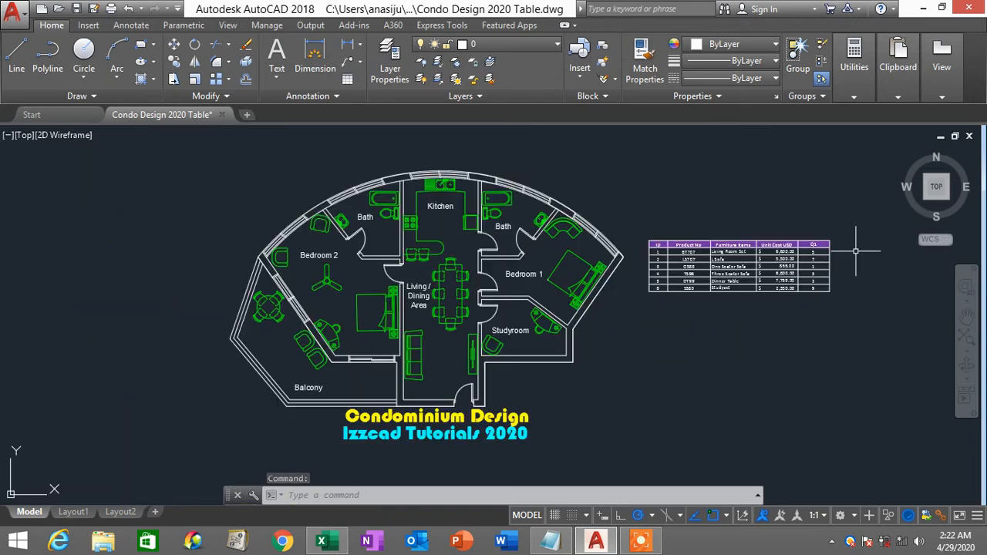
scroll(763, 259, "up", 2)
scroll(674, 237, "down", 1)
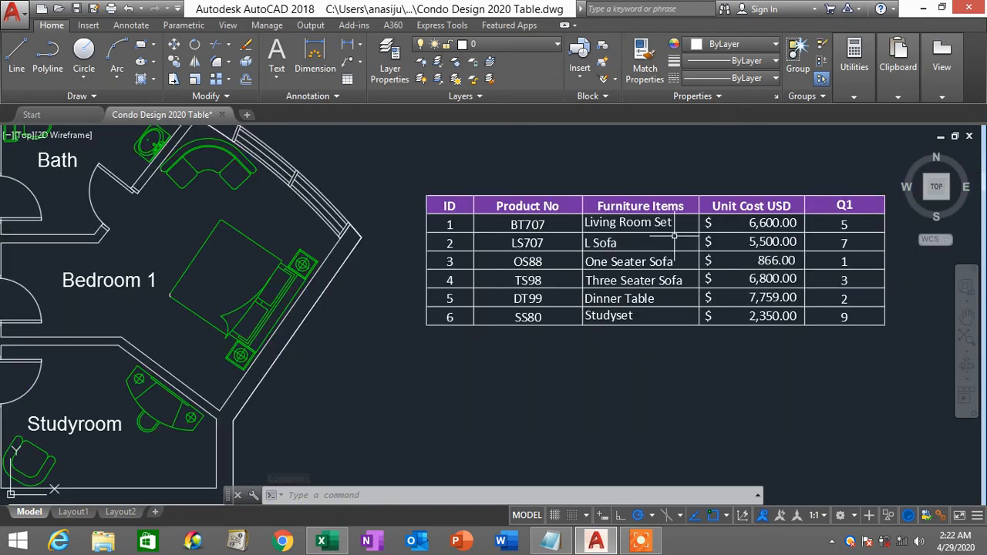
scroll(609, 225, "down", 4)
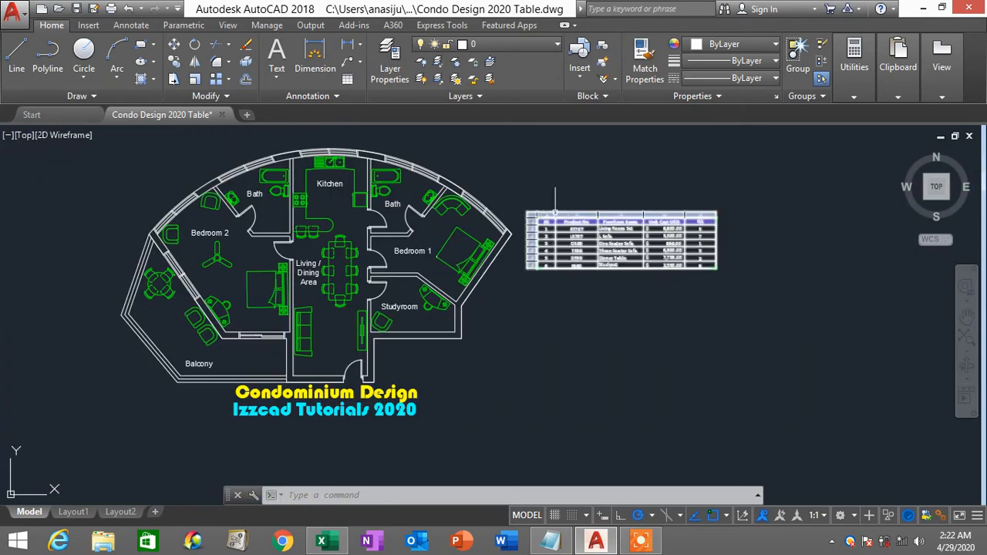
middle_click_drag(689, 212, 694, 227)
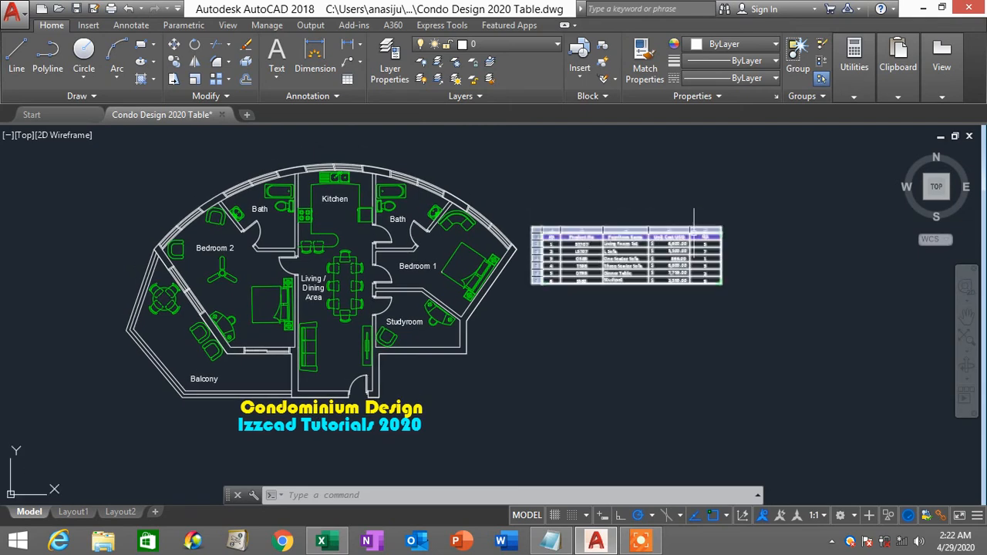
scroll(694, 232, "up", 2)
scroll(695, 233, "down", 2)
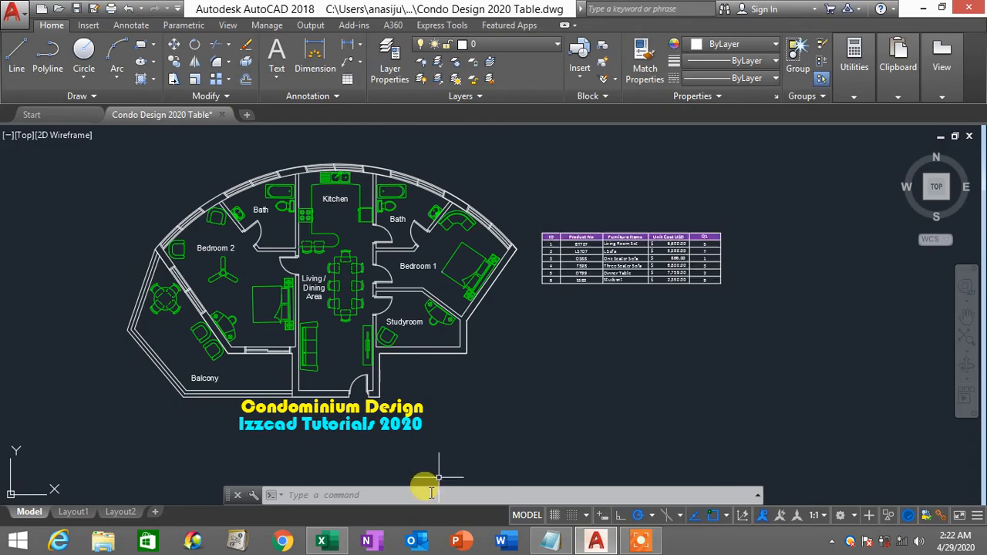
- Switch to Excel to review the source furniture table A1:E7, and return to the linked table in AutoCAD
left_click(330, 544)
left_click_drag(493, 291, 48, 159)
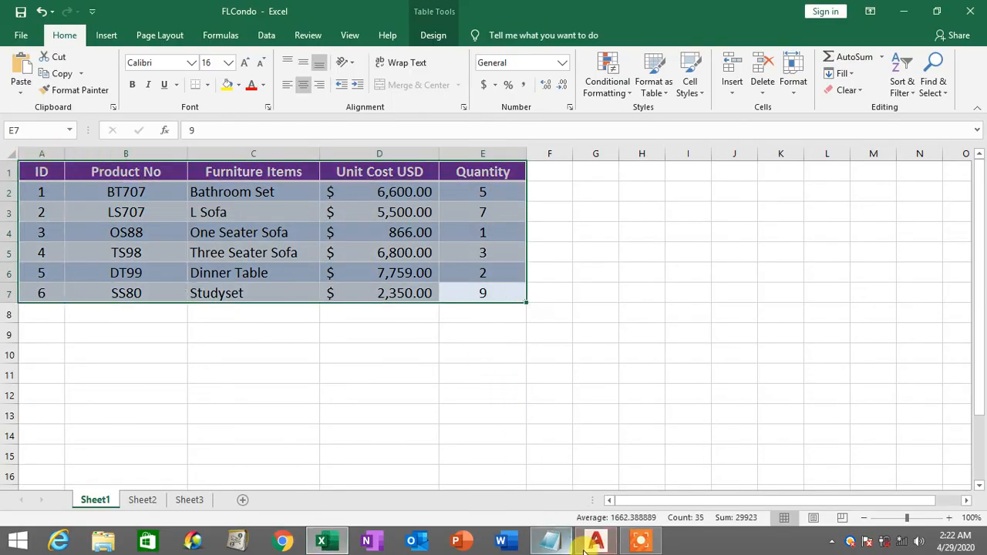
left_click(598, 544)
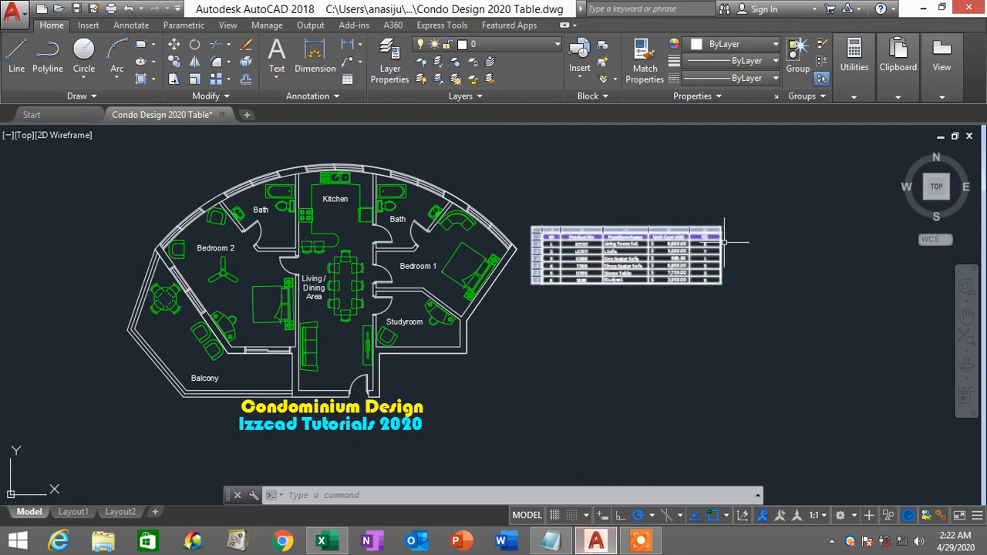
middle_click_drag(729, 251, 748, 260)
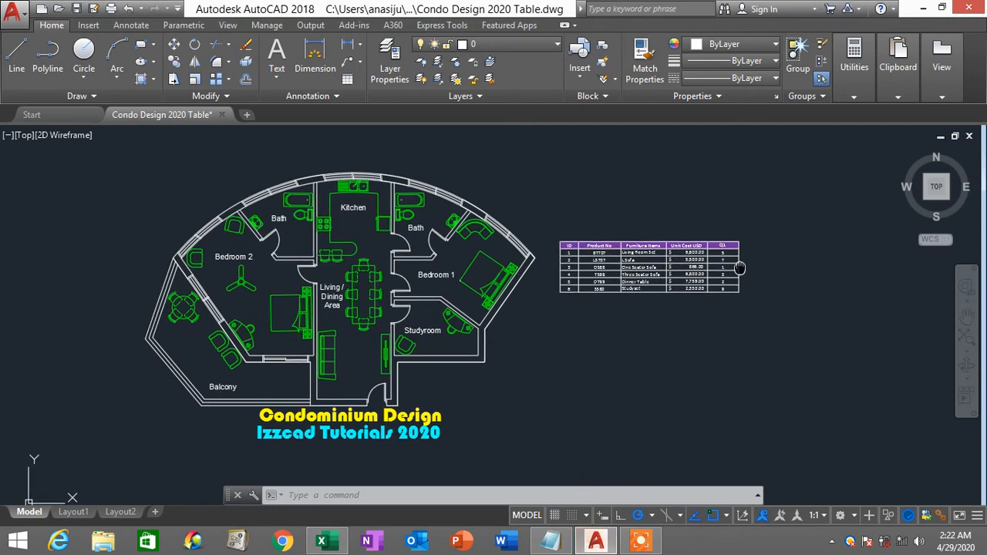